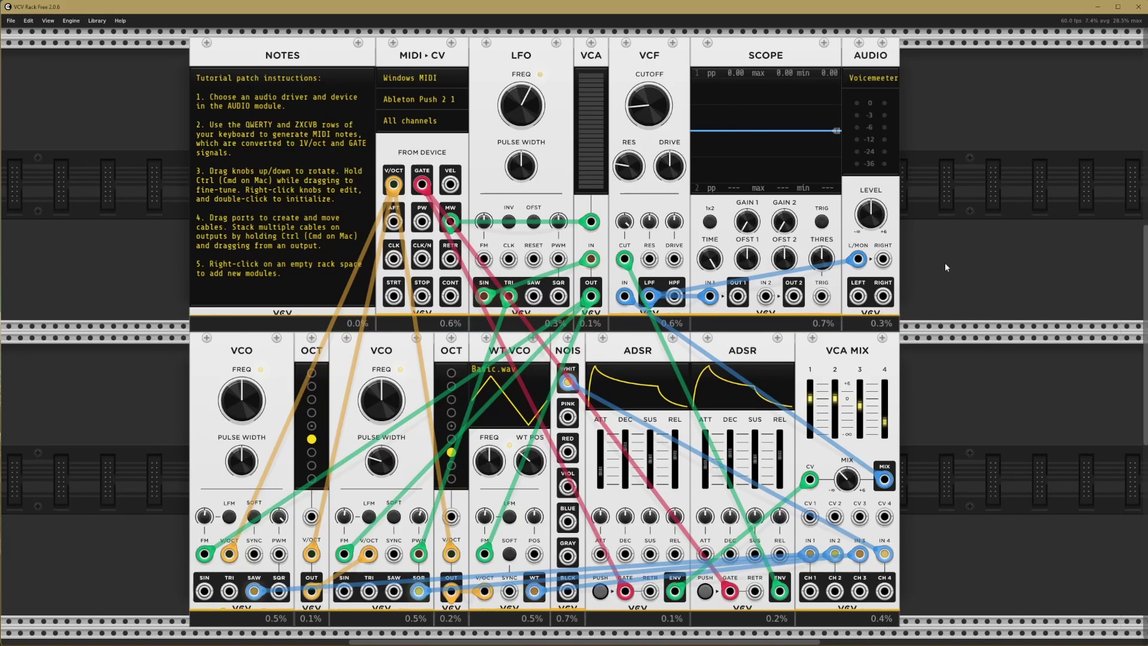
- Delete the whole bottom row of modules from the tutorial patch
left_click(11, 20)
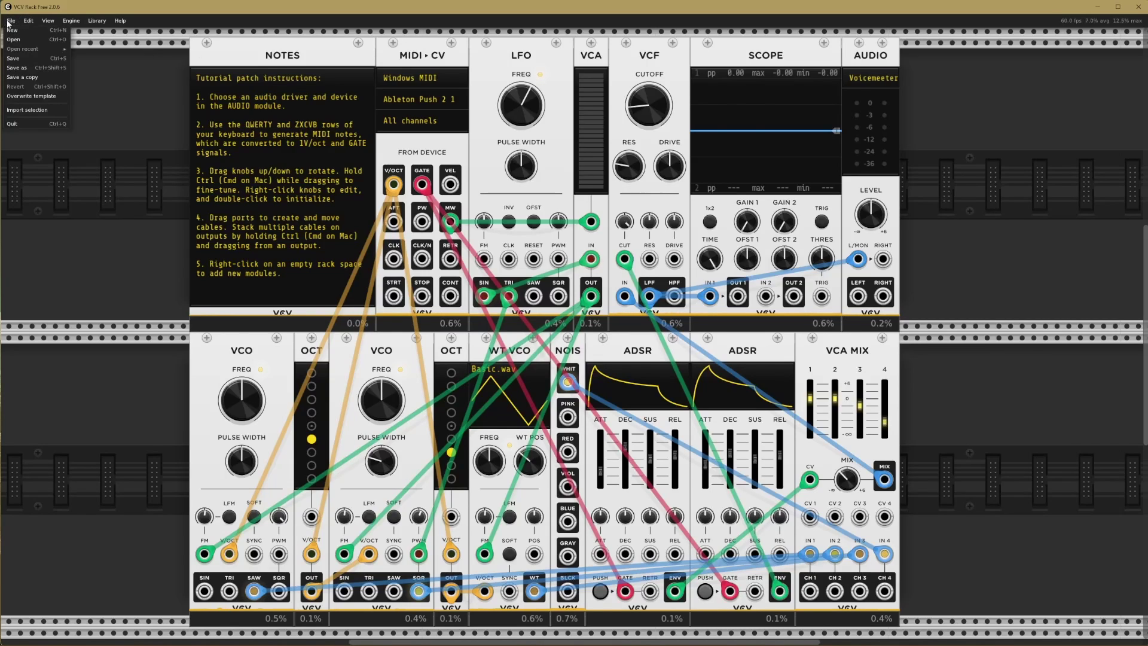
left_click(91, 70)
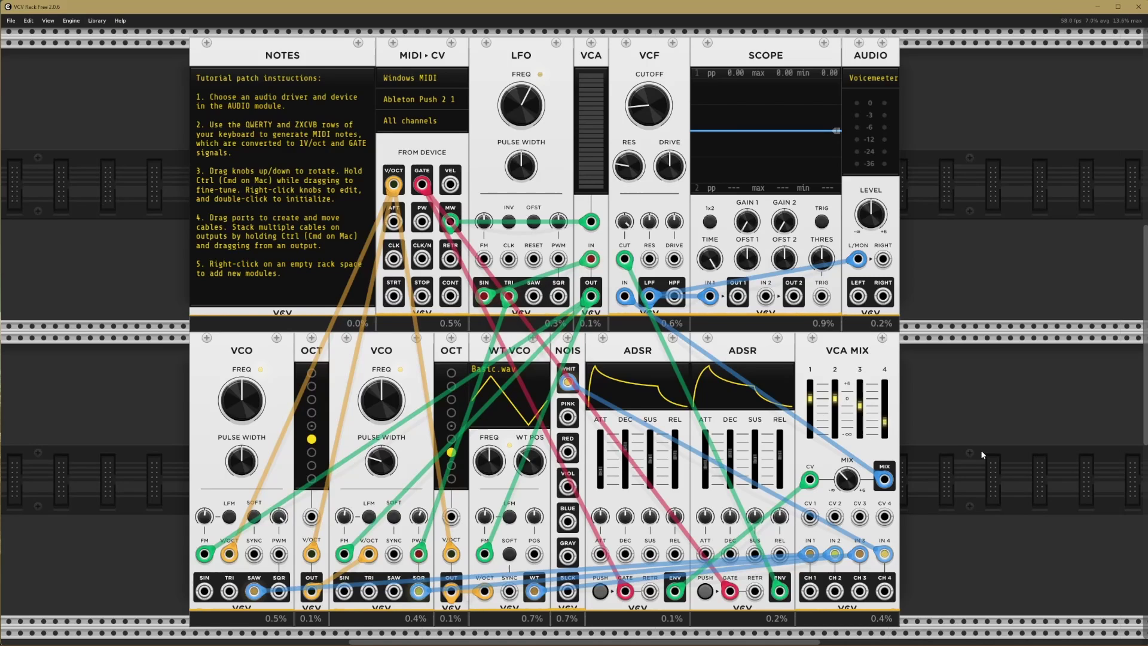
left_click_drag(982, 454, 265, 383)
key("Delete")
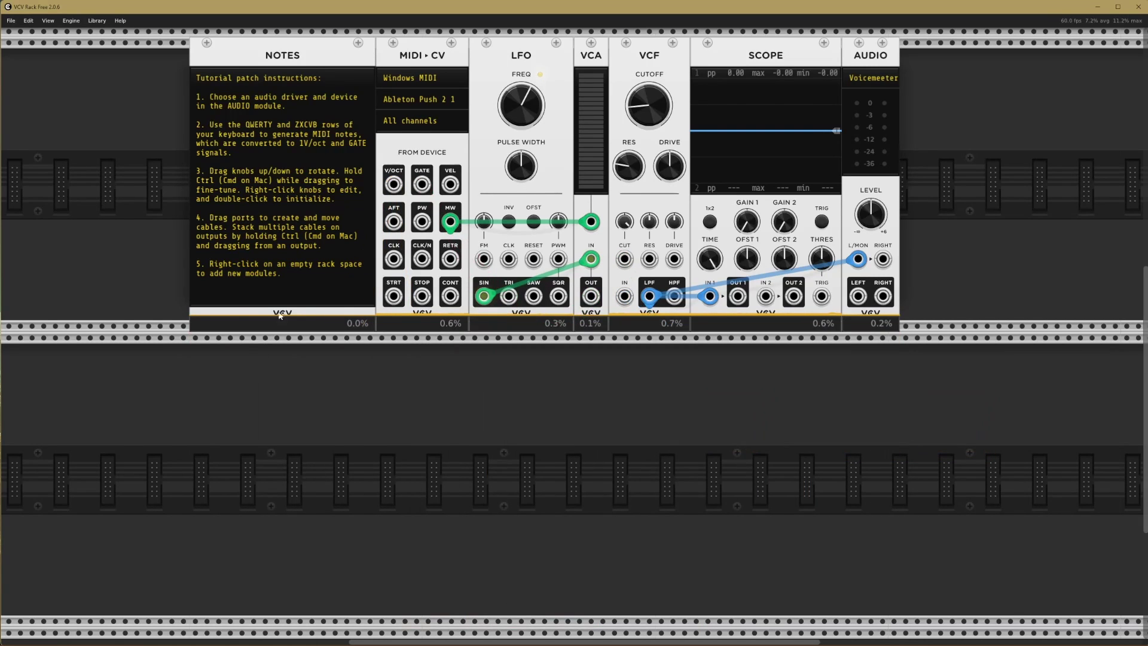
- Delete NOTES and LFO, then move MIDI-CV to the far left and AUDIO to the far right
key("Delete")
key("Delete")
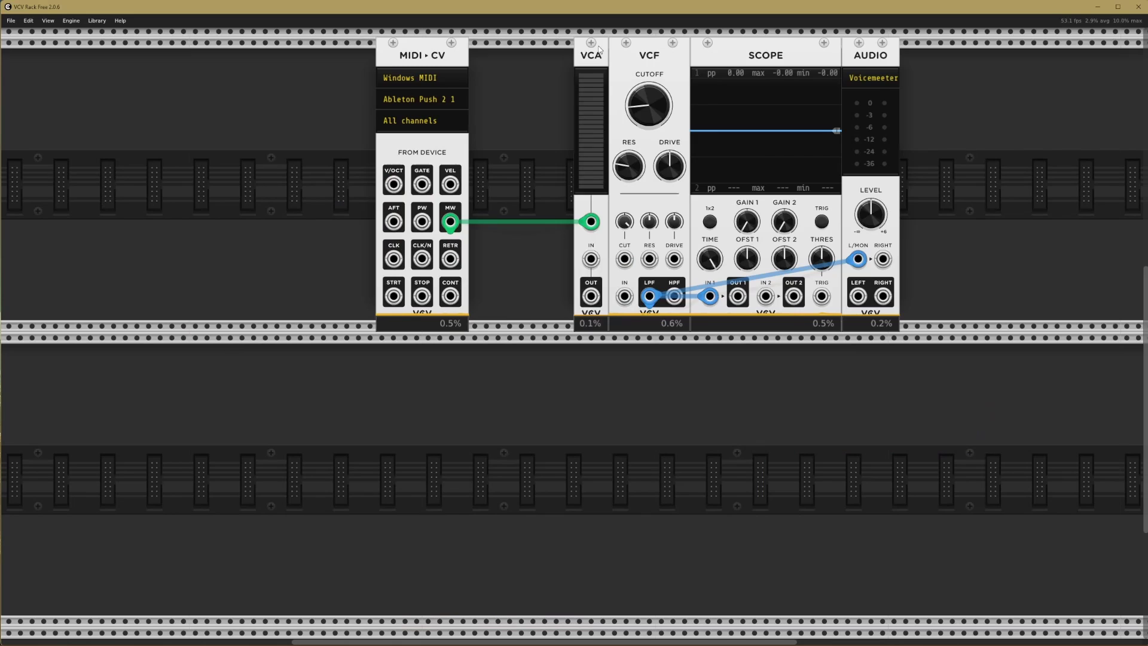
key("Delete")
key("Delete")
key("Delete")
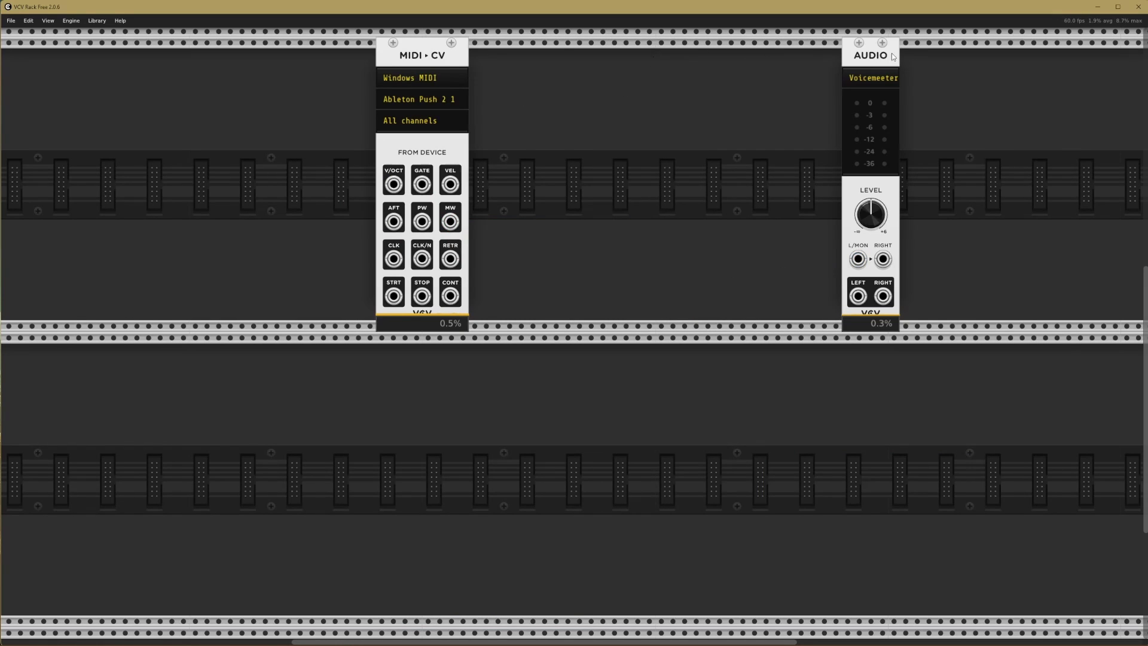
left_click_drag(432, 72, 164, 95)
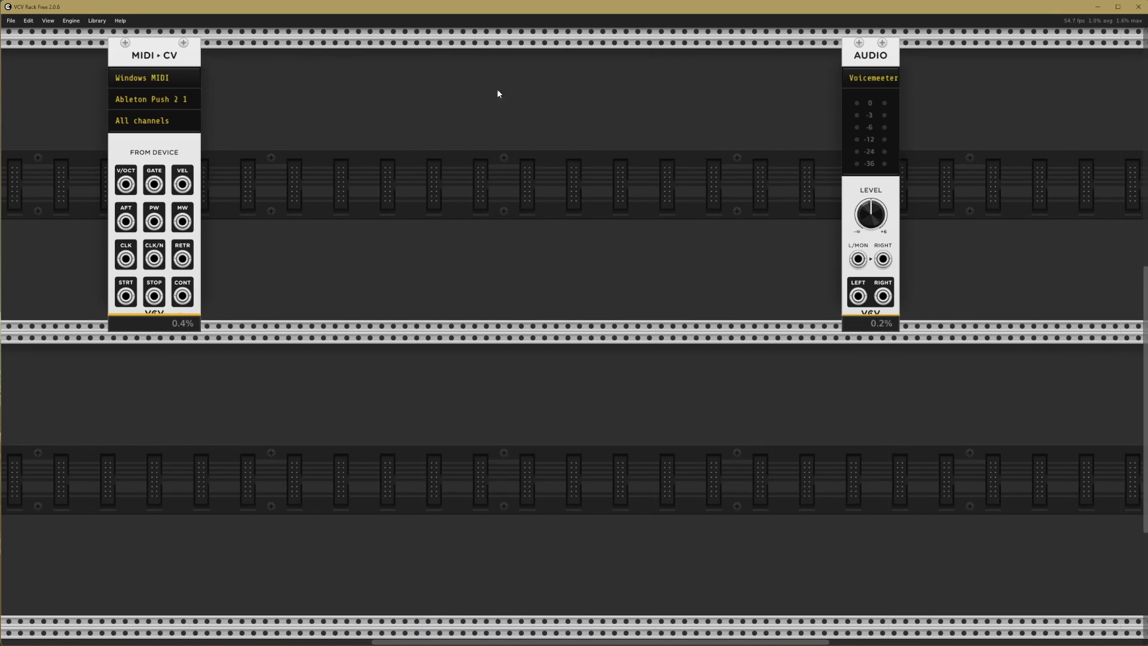
left_click_drag(861, 64, 947, 68)
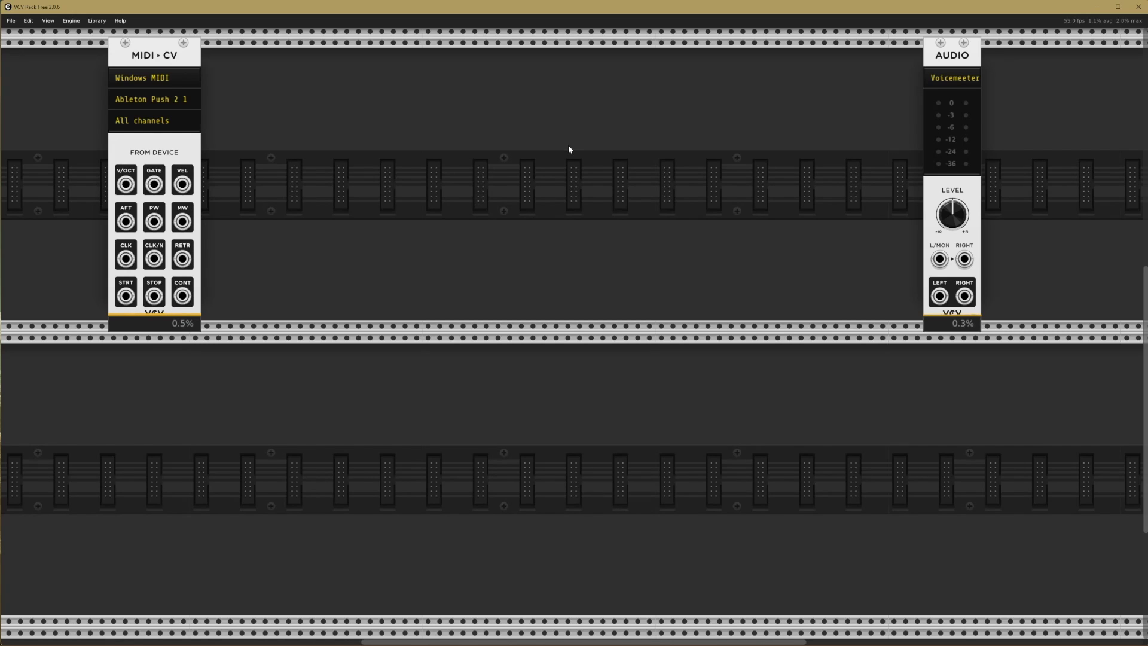
- Add two VCO modules side by side in the top row
right_click(400, 138)
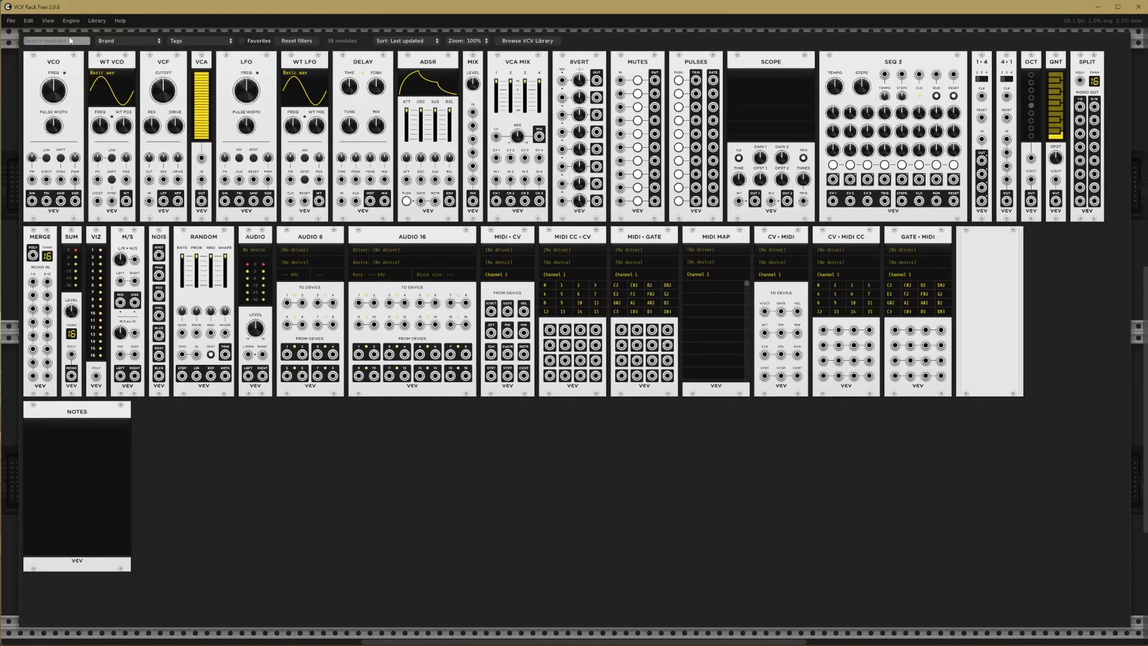
type("osc")
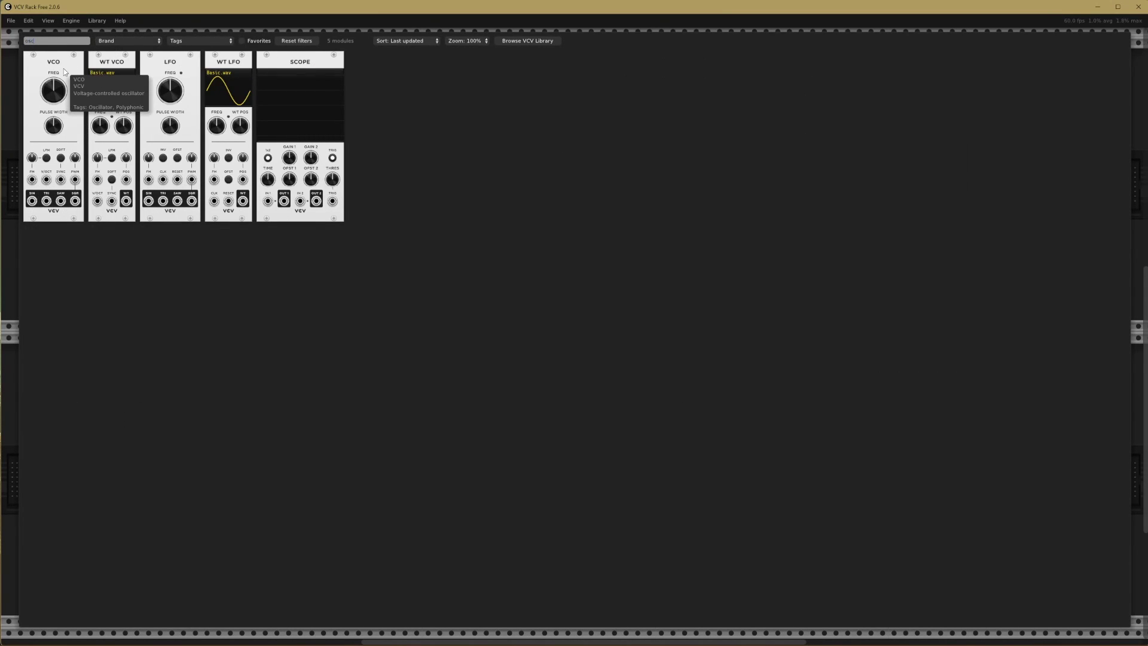
left_click_drag(65, 72, 280, 69)
right_click(424, 79)
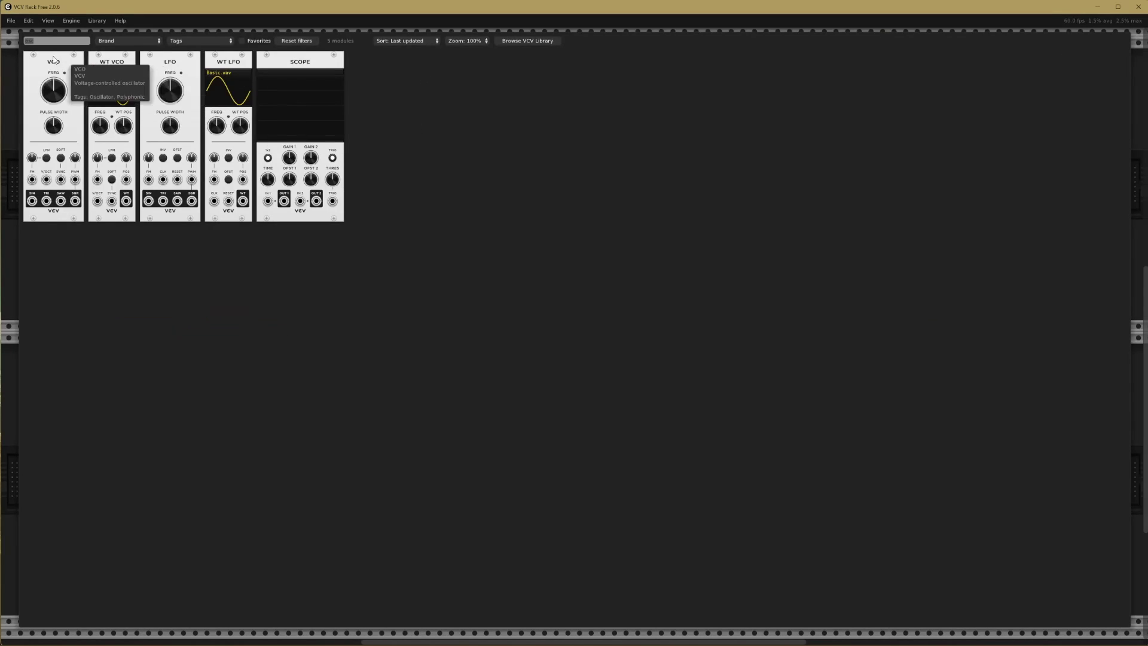
left_click_drag(54, 72, 357, 64)
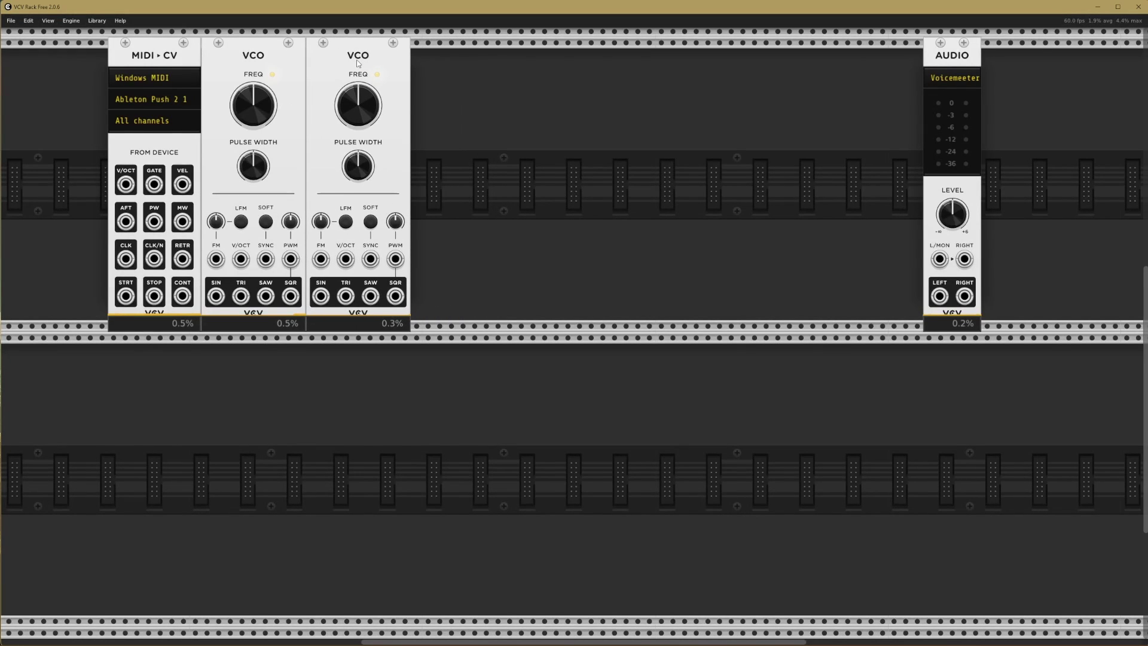
- Add a VCA MIX and then a VCF beside the second VCO
right_click(496, 114)
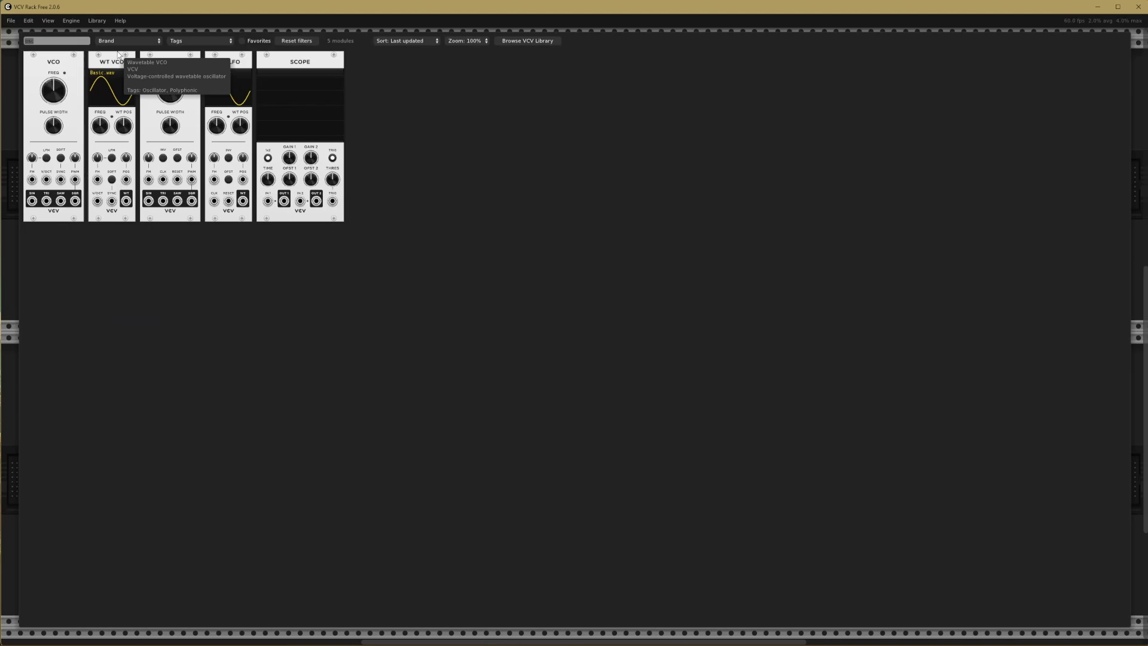
type("mix")
left_click_drag(79, 71, 452, 58)
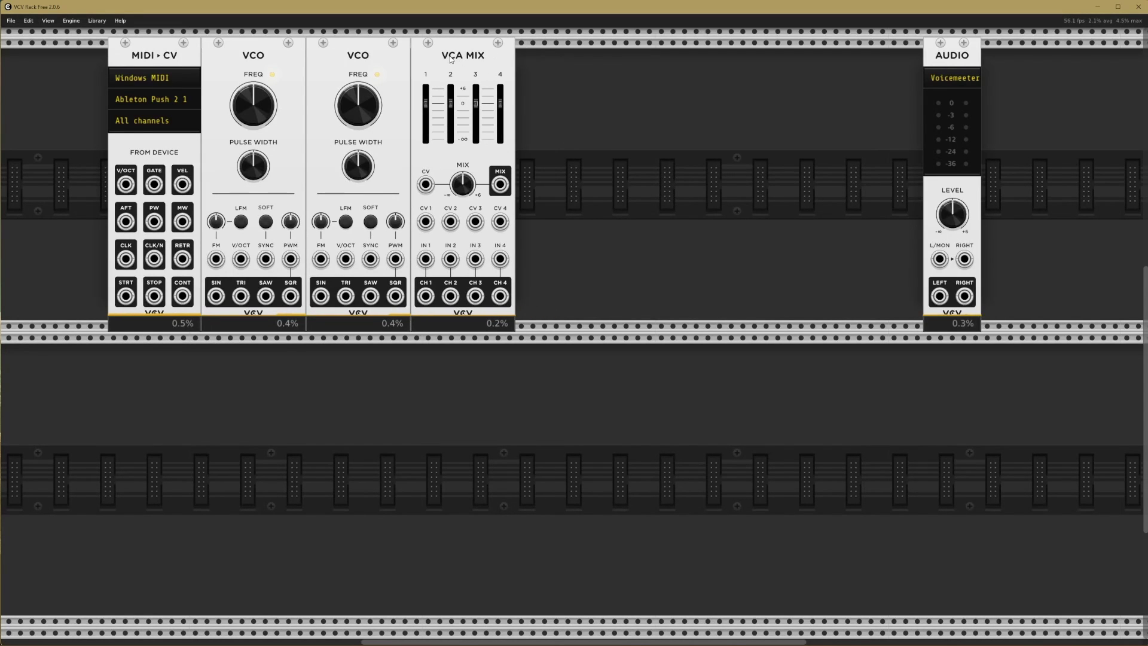
right_click(601, 139)
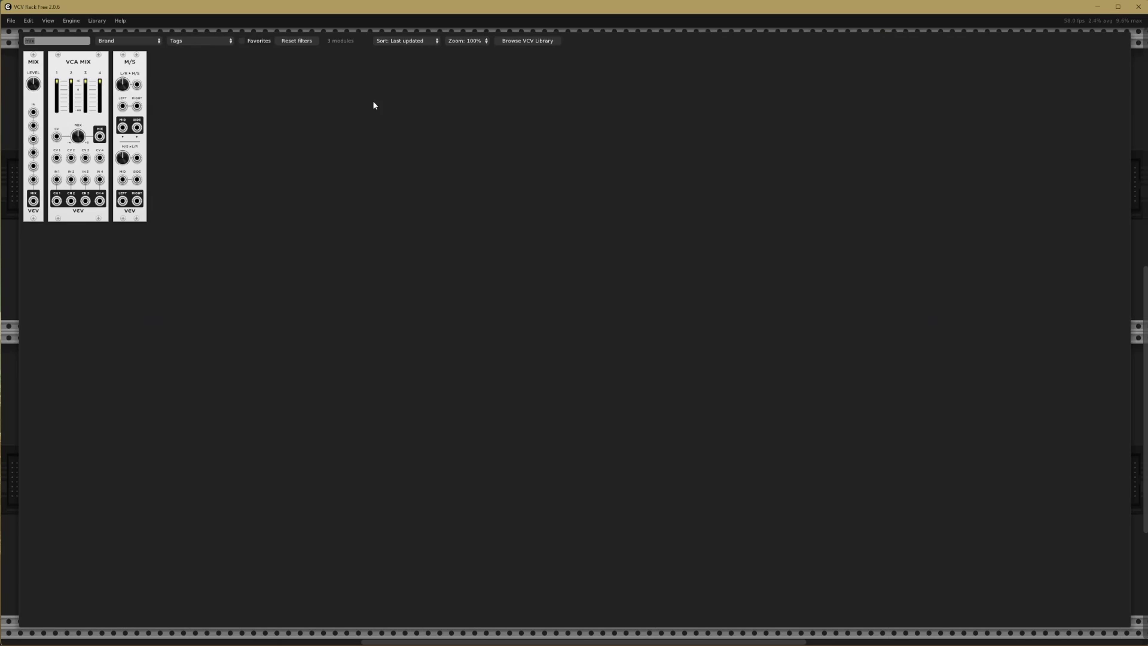
type("filt")
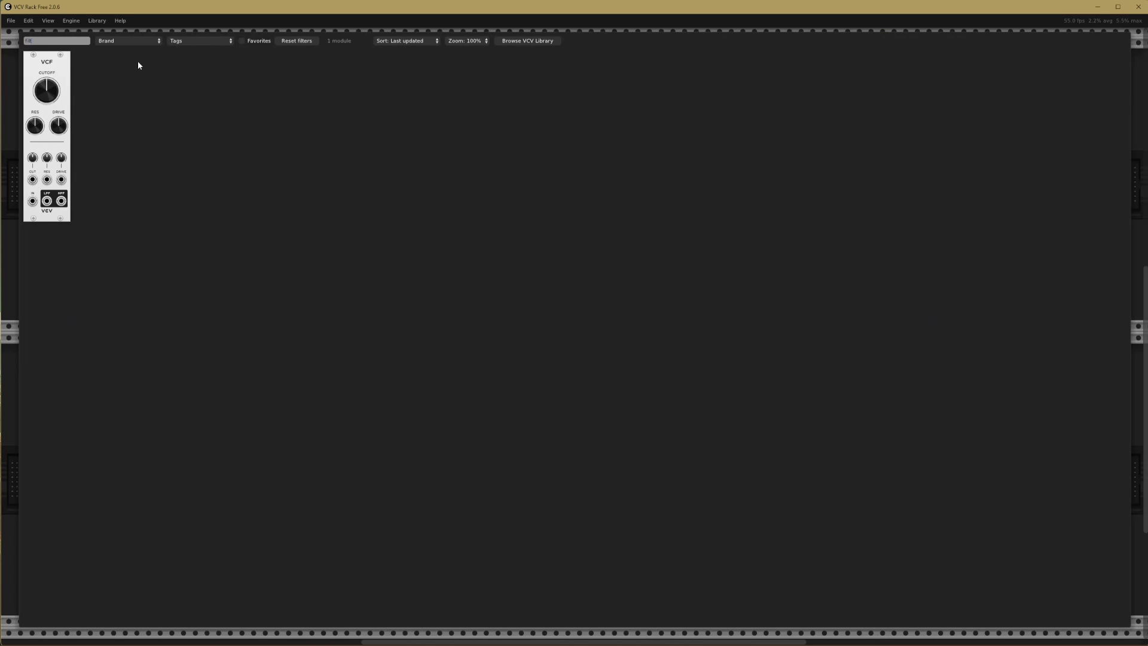
left_click_drag(46, 62, 549, 51)
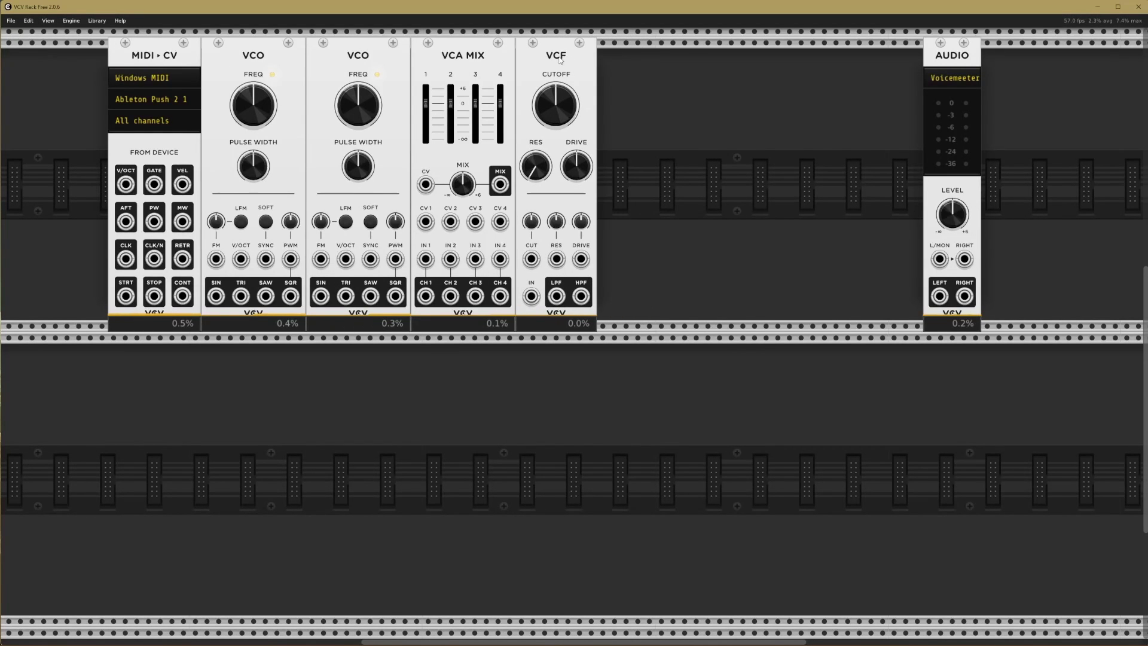
- Add a VCA next to the VCF and slide AUDIO up against it
right_click(664, 95)
type("vcv")
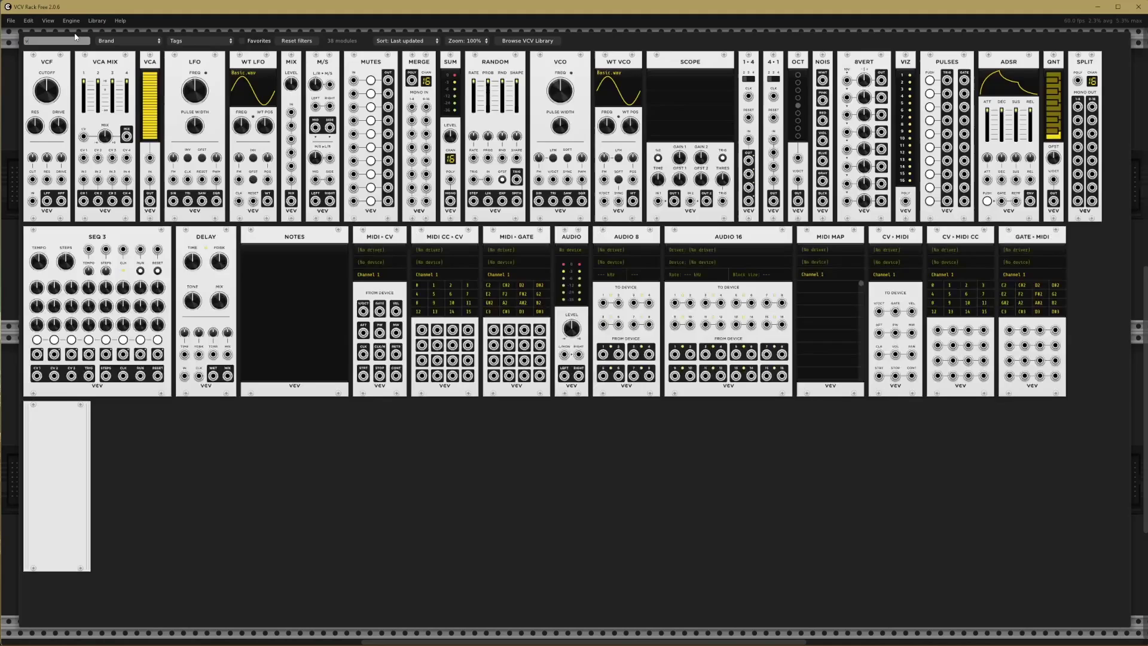
left_click_drag(98, 90, 694, 90)
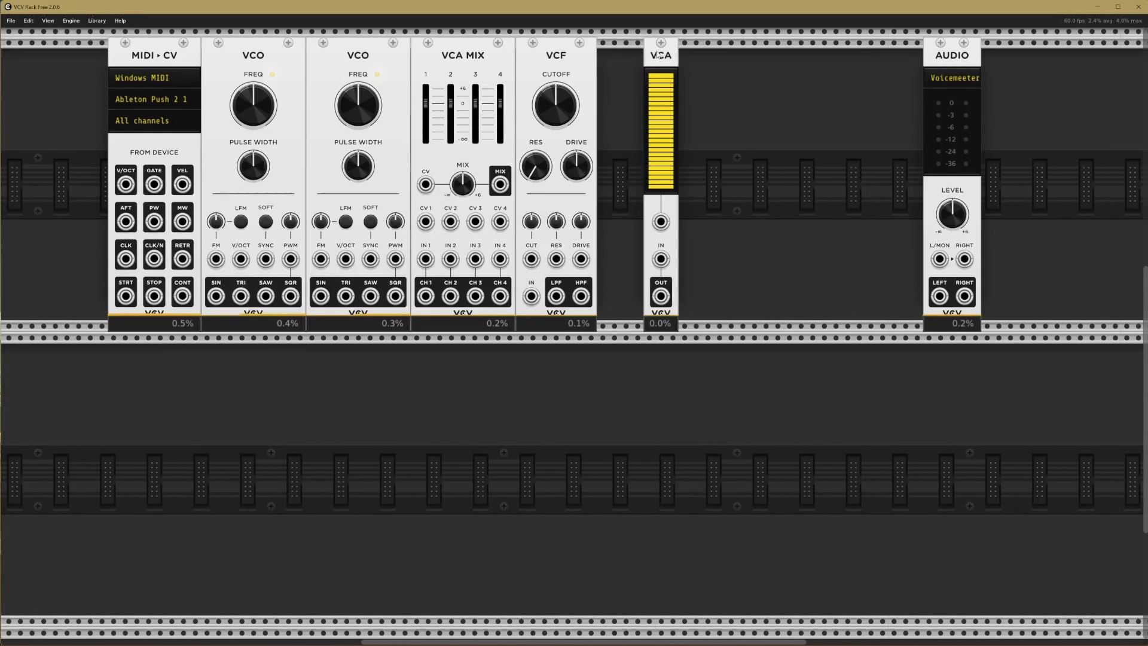
left_click_drag(659, 54, 614, 52)
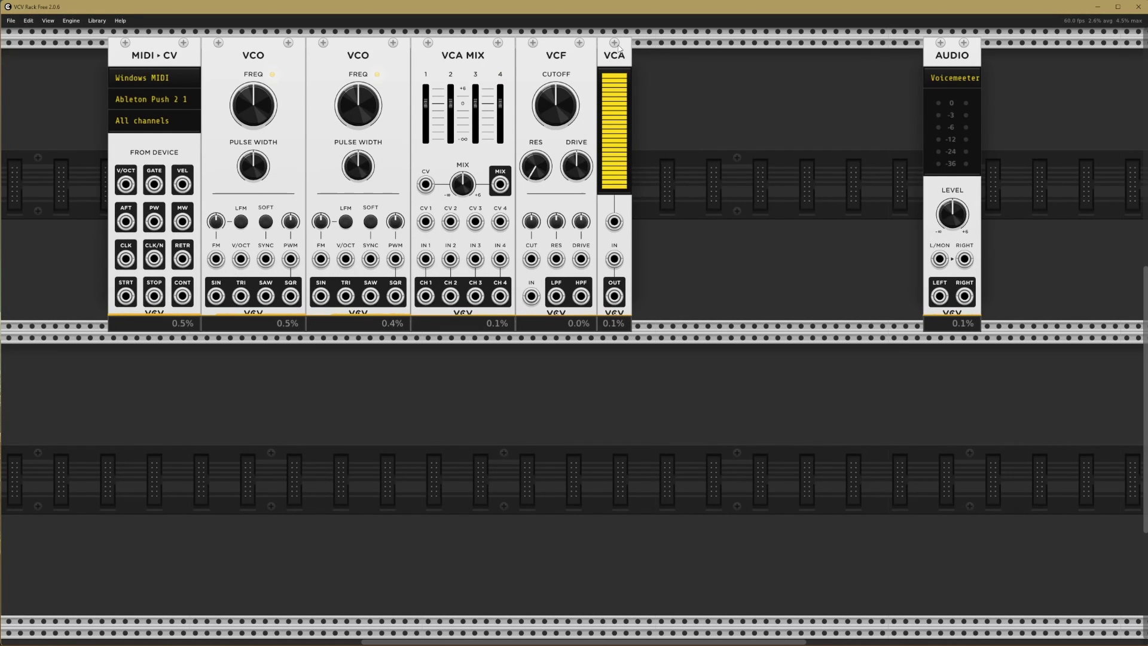
left_click_drag(961, 50, 670, 54)
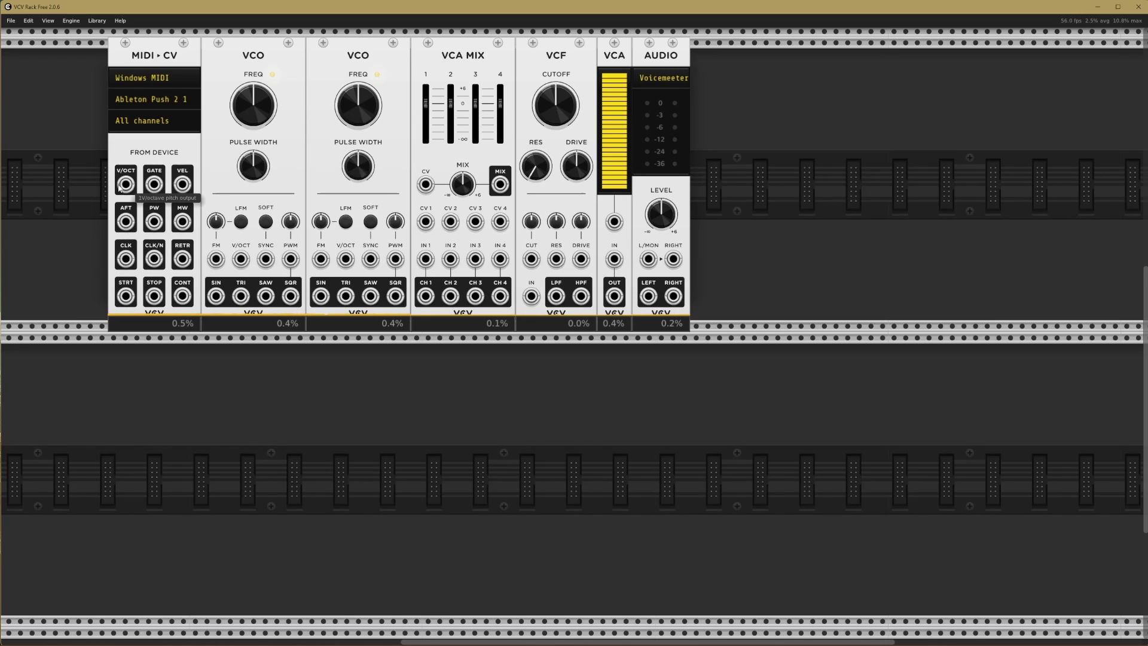
- Patch MIDI-CV V/OCT into both VCOs and the first VCO's saw into VCA MIX channel 1
left_click_drag(129, 191, 242, 260)
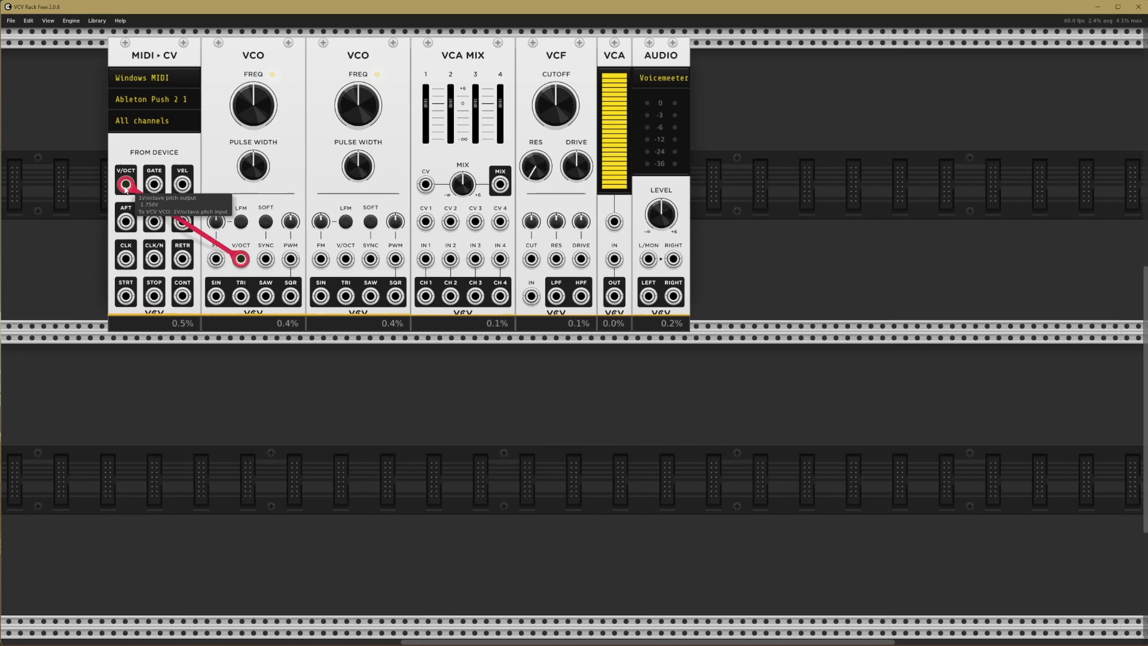
left_click_drag(126, 184, 348, 259)
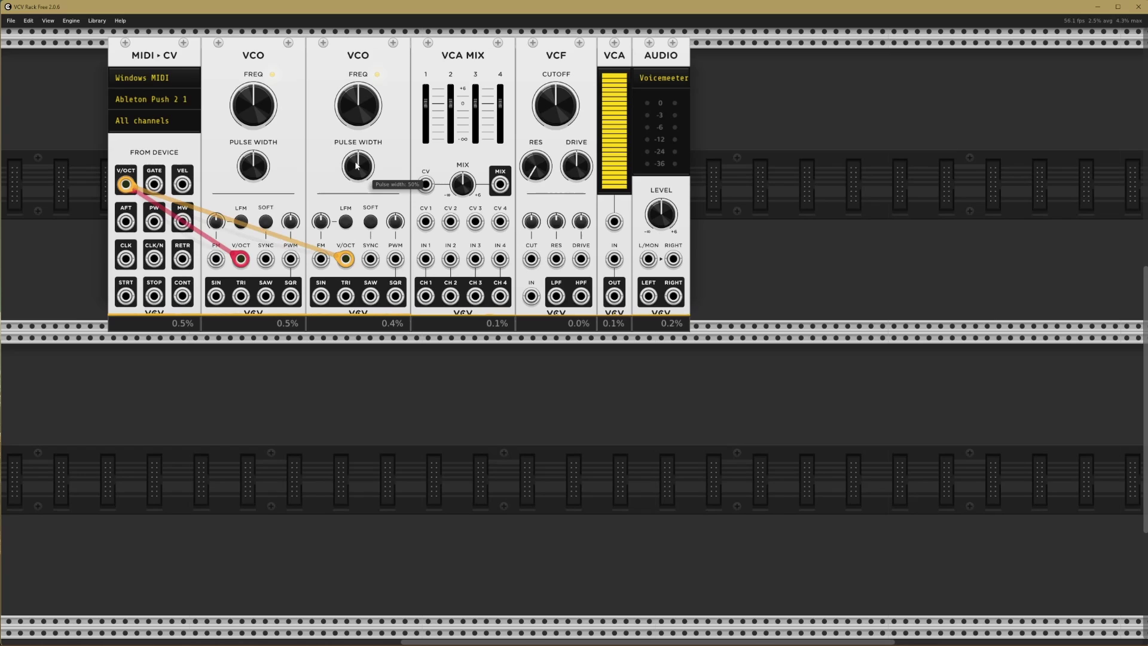
left_click_drag(263, 297, 451, 260)
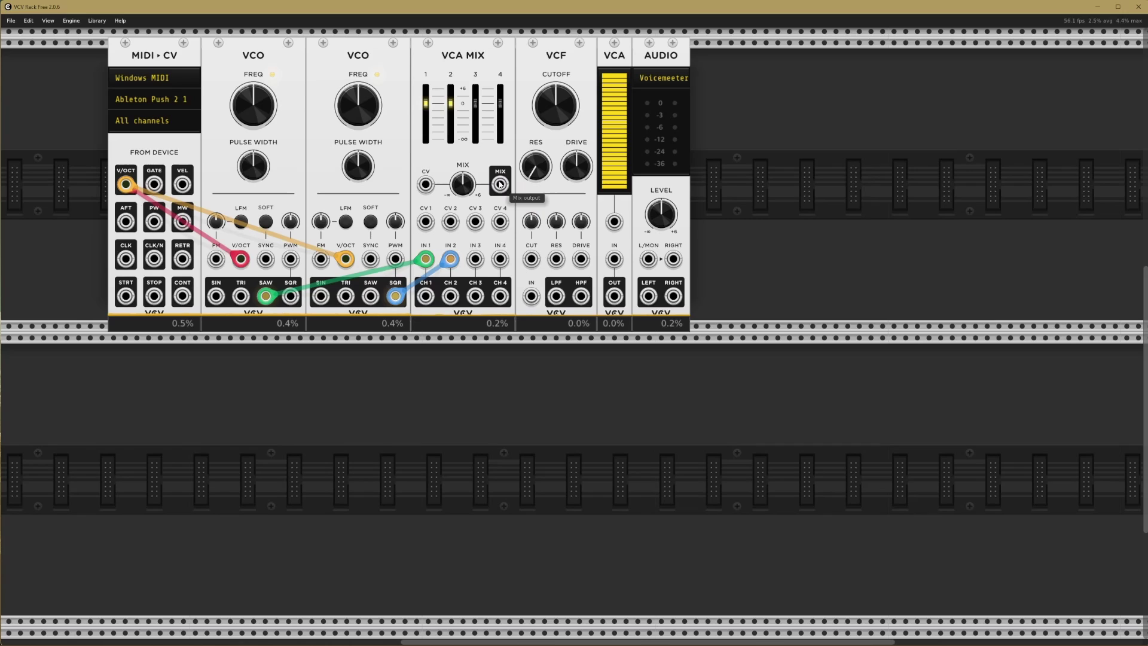
- Feed VCA MIX into the VCF and the VCA into AUDIO's left input, then lower cutoff slightly
left_click_drag(500, 184, 615, 259)
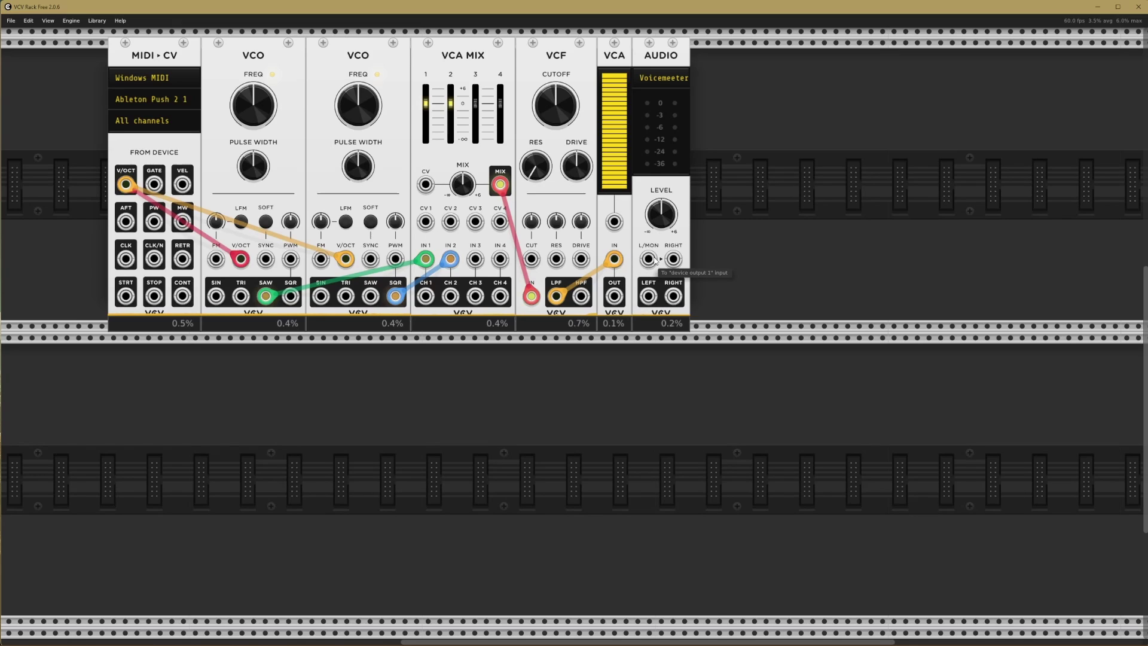
left_click_drag(654, 261, 614, 296)
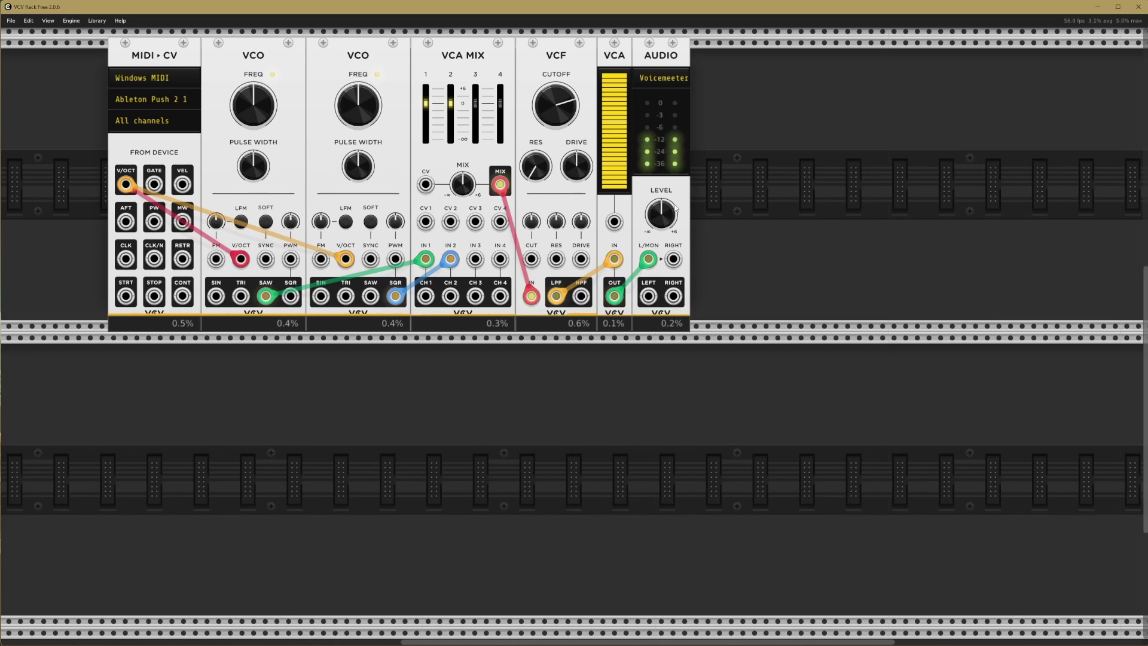
left_click_drag(562, 101, 608, 185)
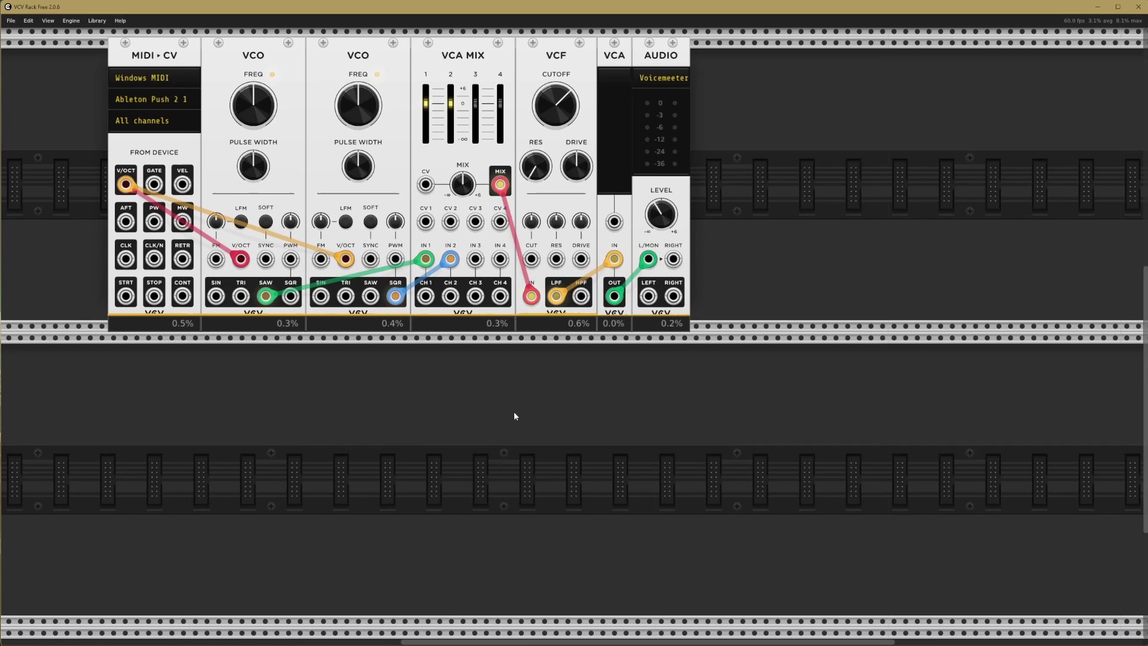
- Add two ADSRs below, patch the first's ENV into the VCA, and set VCA level to 100%
right_click(300, 431)
type("adsr")
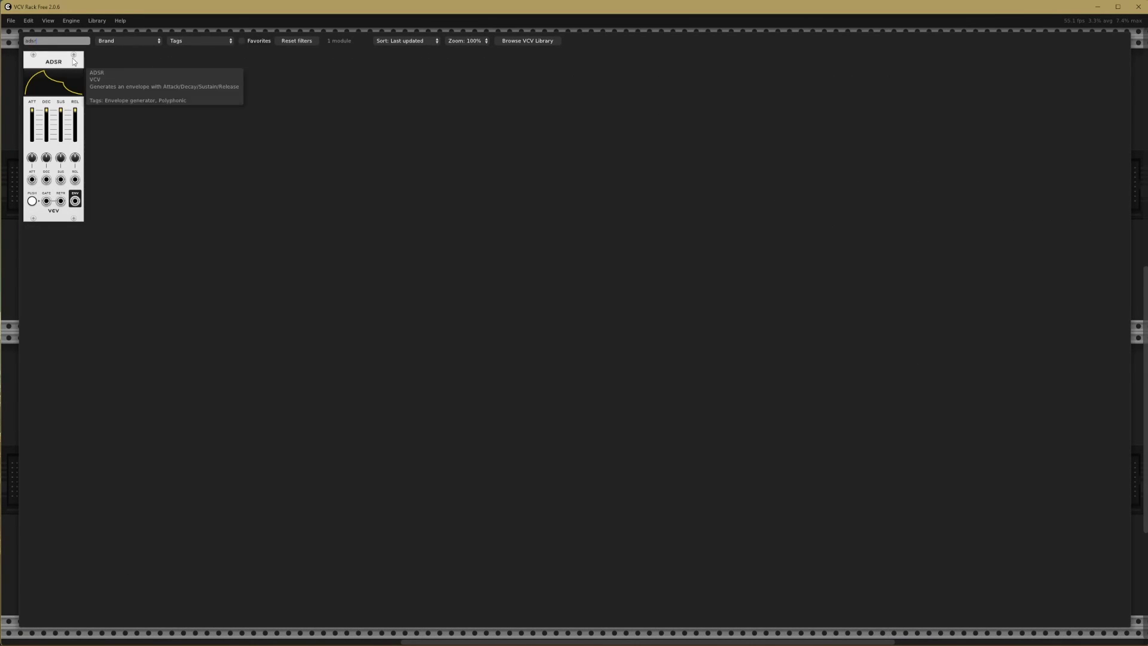
left_click_drag(73, 60, 361, 353)
right_click(505, 377)
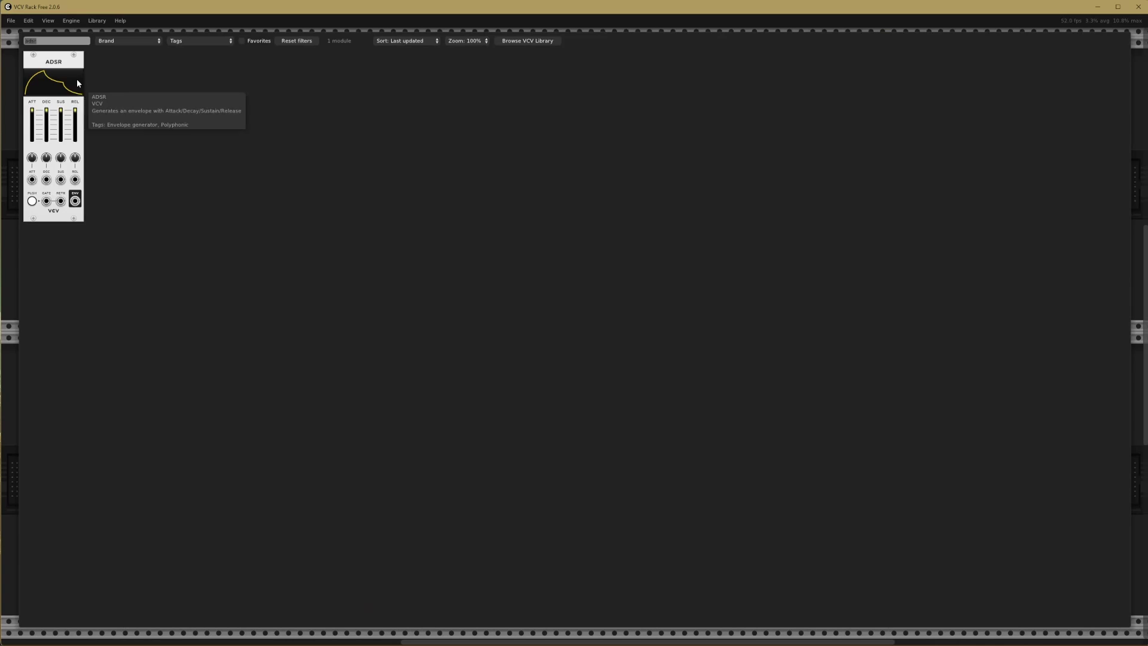
left_click_drag(58, 64, 508, 398)
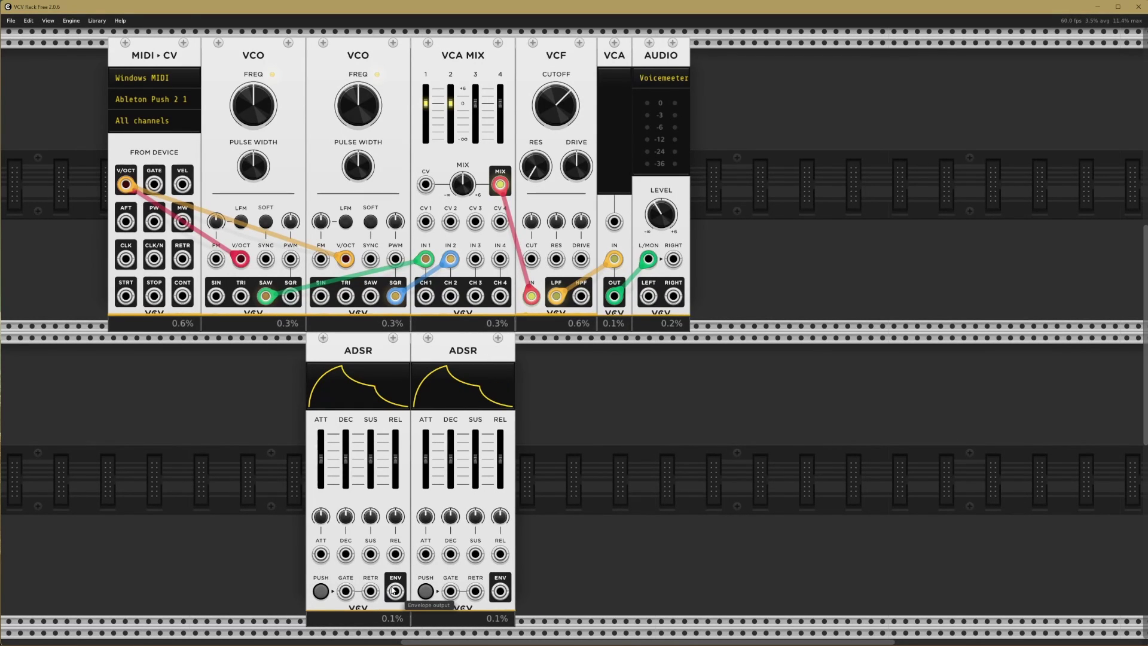
left_click_drag(393, 590, 614, 222)
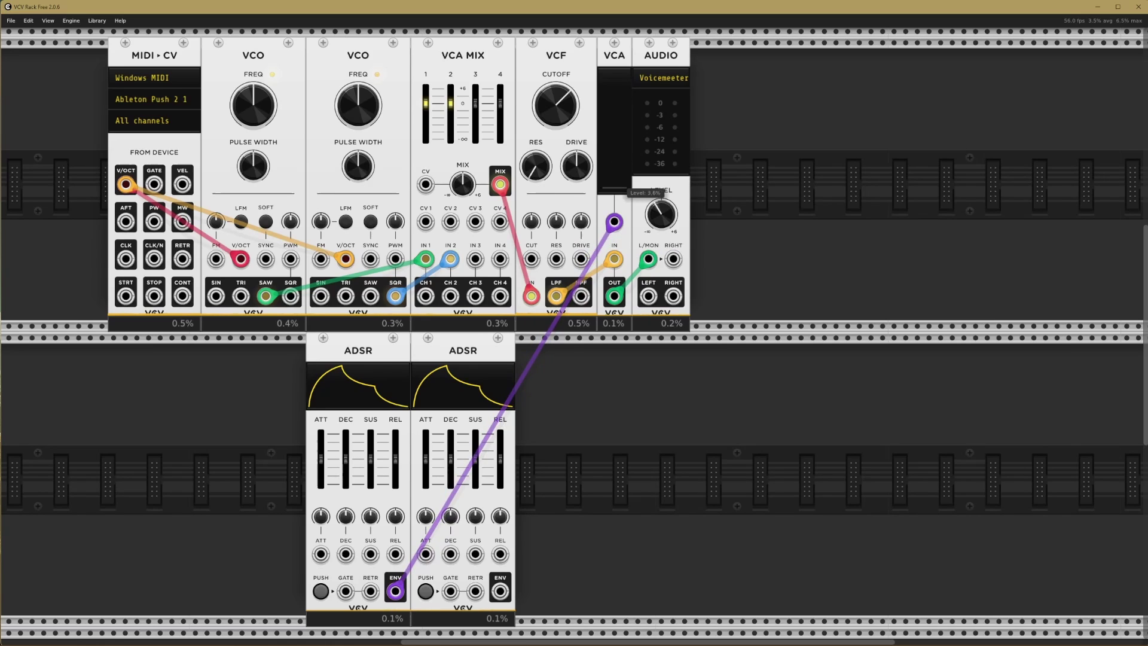
left_click_drag(615, 186, 614, 75)
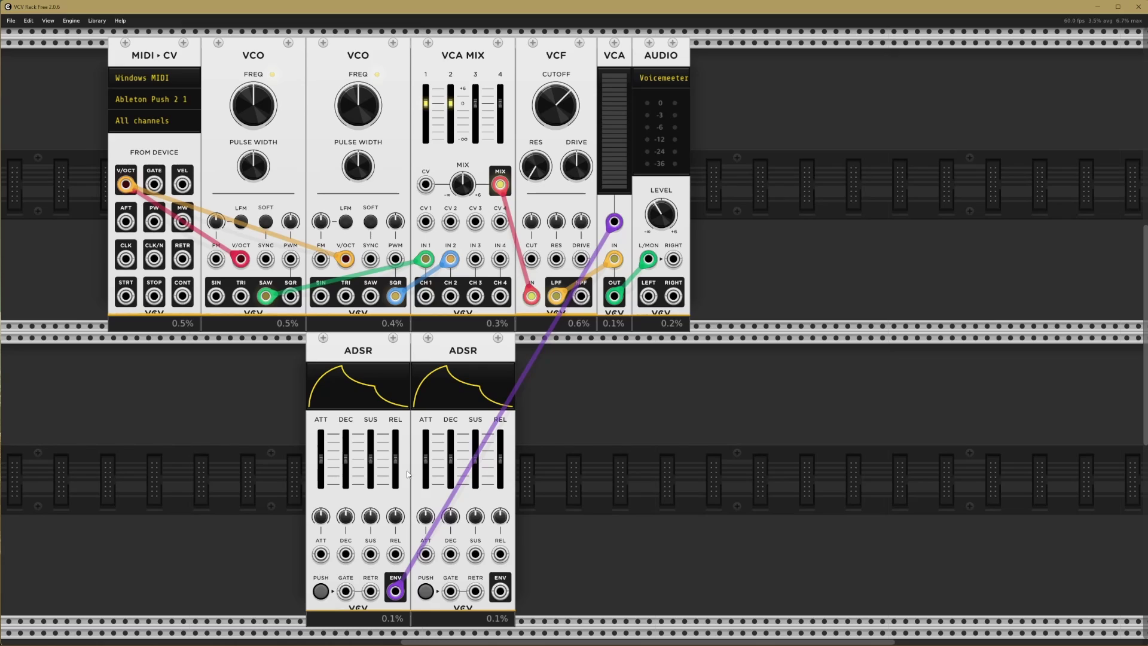
- Give the first ADSR zero attack, no decay and full sustain, then trigger PUSH three times
left_click_drag(321, 459, 321, 483)
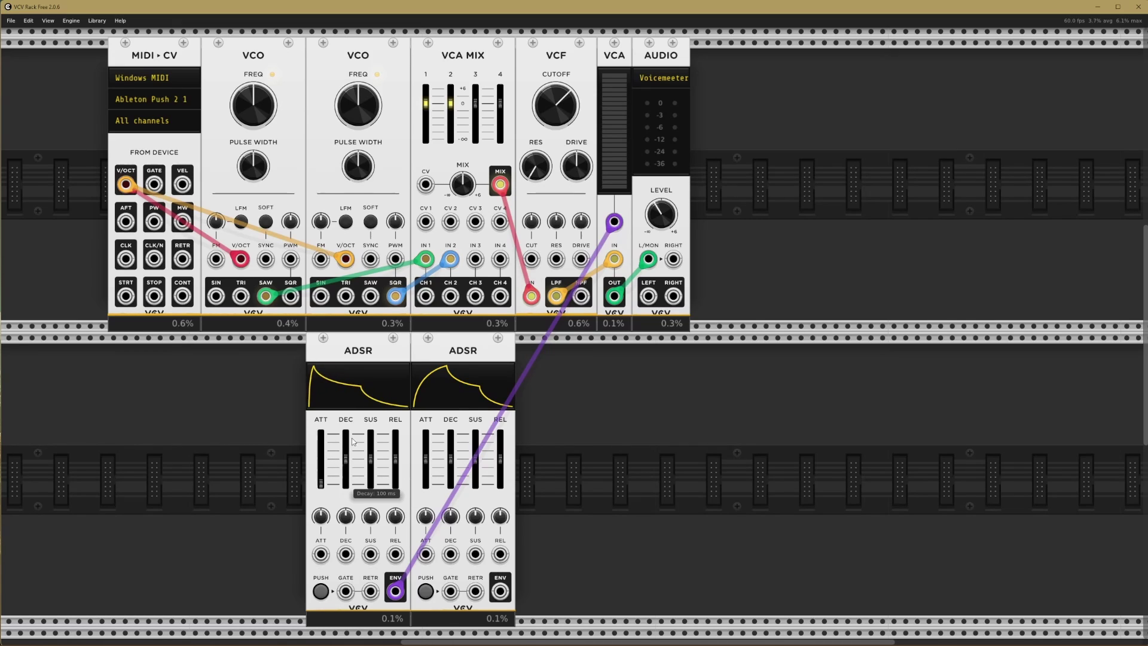
mouse_move(353, 441)
left_mouse_down()
mouse_move(352, 469)
mouse_move(369, 434)
left_mouse_up()
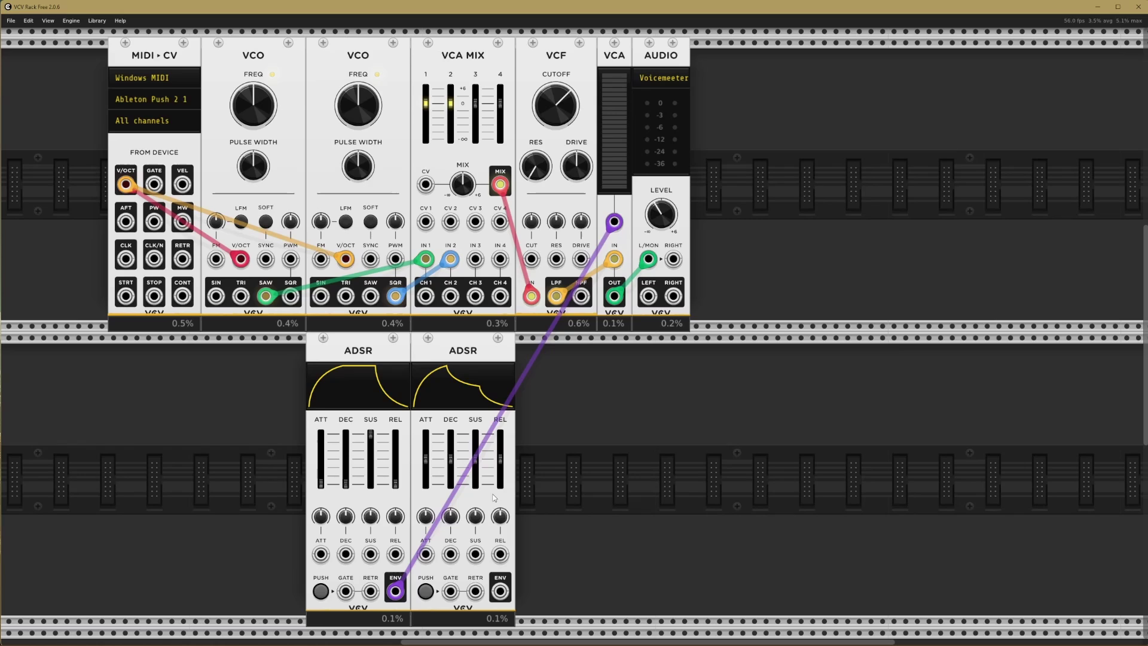
left_click(321, 591)
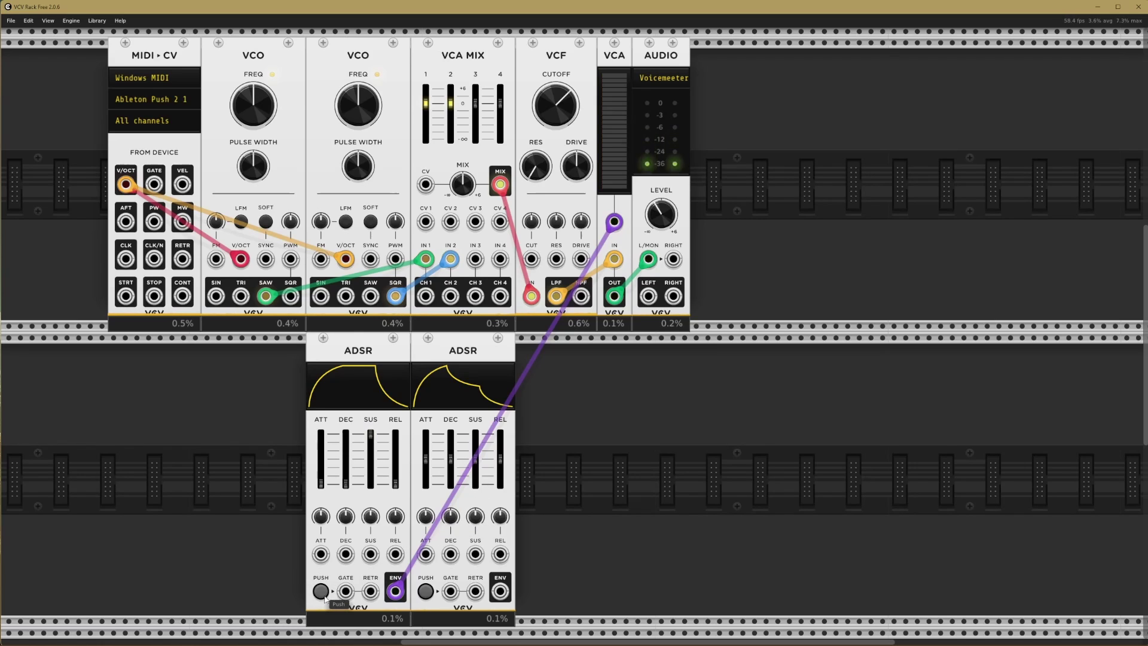
left_click(321, 591)
left_click(321, 590)
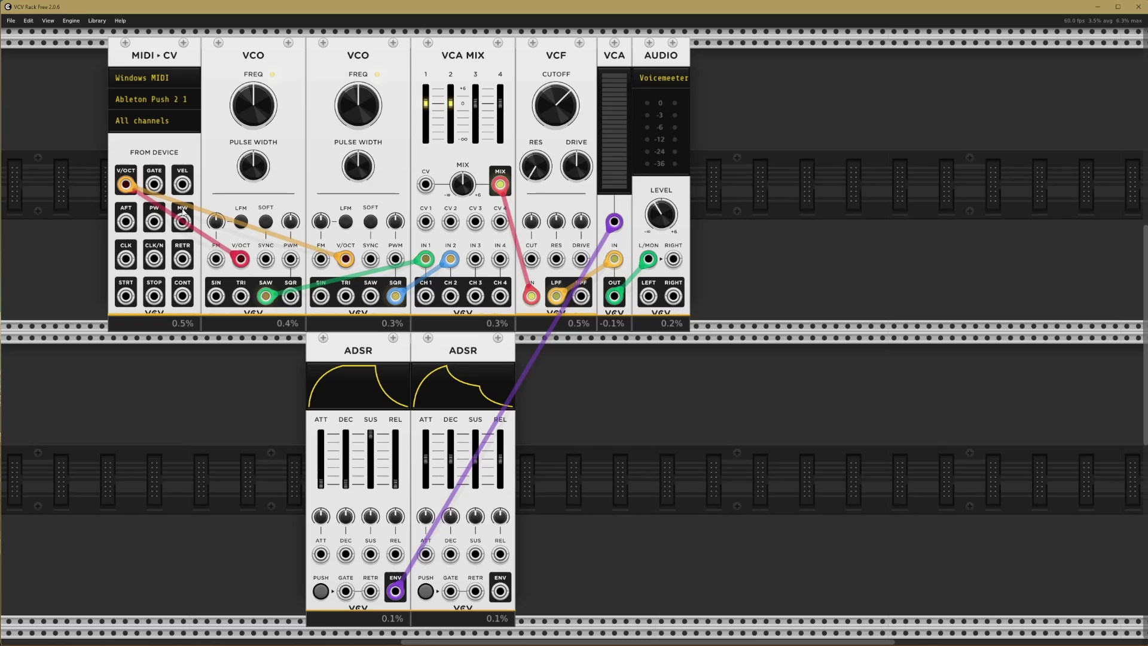
- Patch MIDI-CV GATE into the first ADSR's gate, turn up VCF cutoff, and lengthen its release
left_click_drag(154, 184, 345, 591)
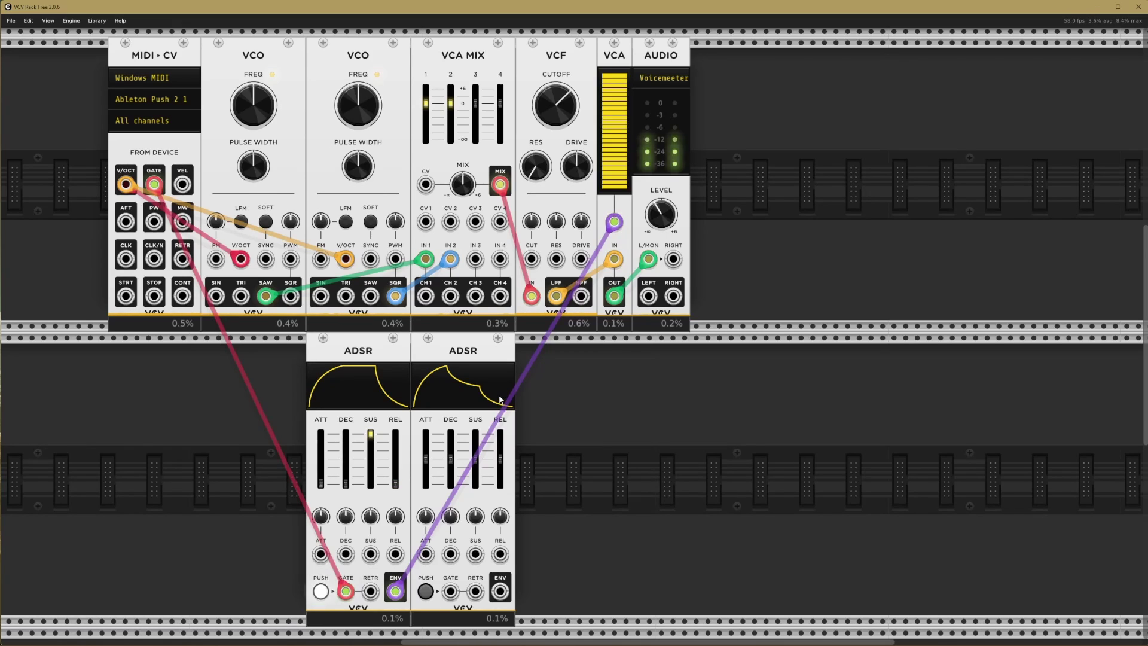
left_click_drag(556, 106, 559, 90)
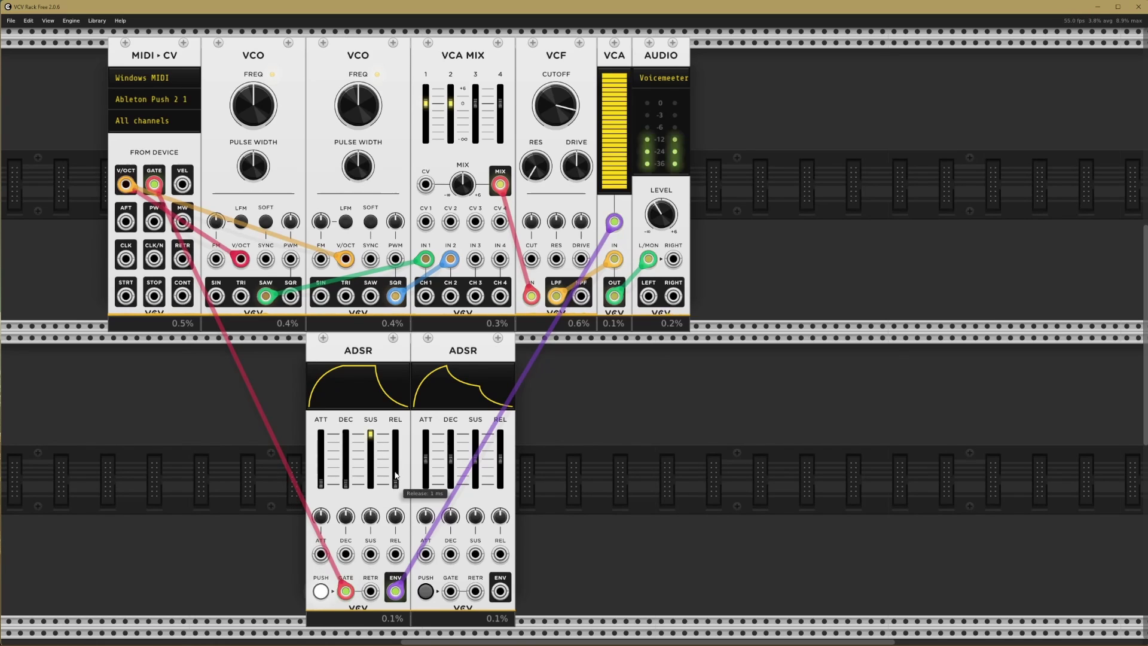
mouse_move(395, 475)
left_mouse_down()
mouse_move(395, 458)
mouse_move(397, 470)
left_mouse_up()
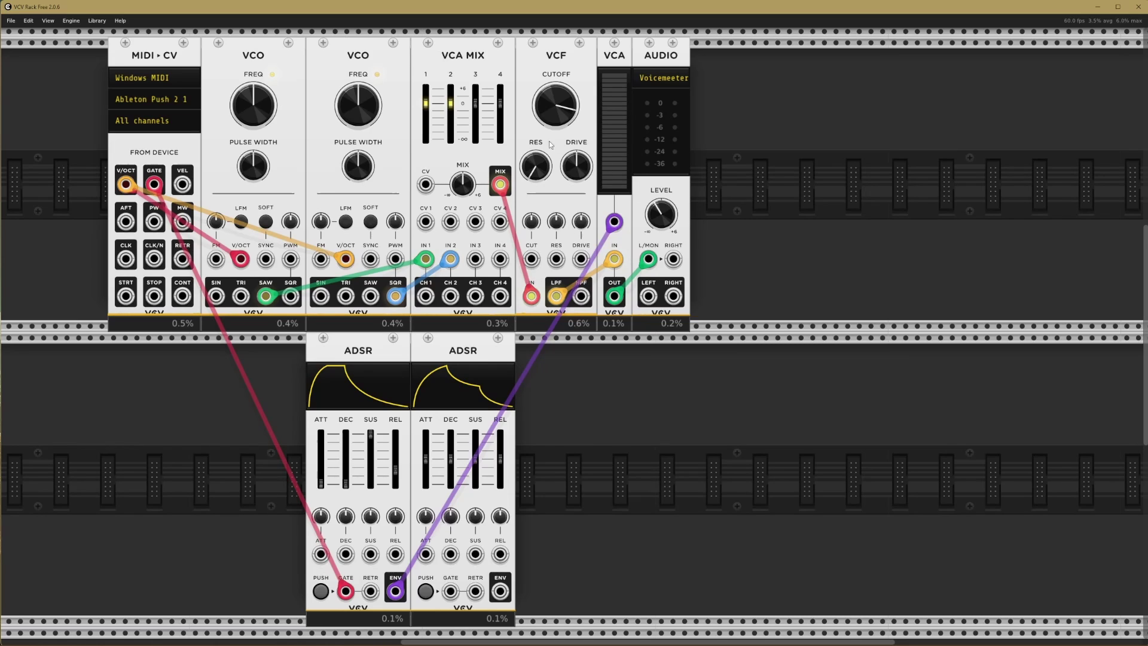
- Lower VCF cutoff to about 107 Hz, patch ADSR 2 ENV into VCF CUT and MIDI gate into ADSR 2
left_click_drag(564, 117, 564, 178)
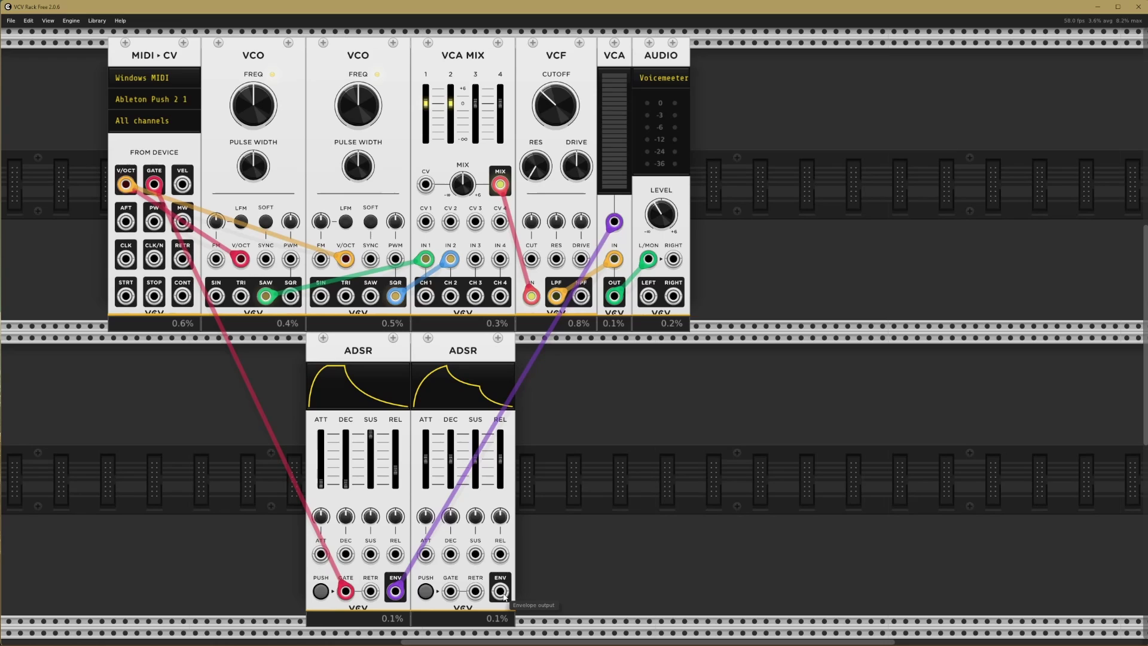
left_click_drag(502, 592, 538, 258)
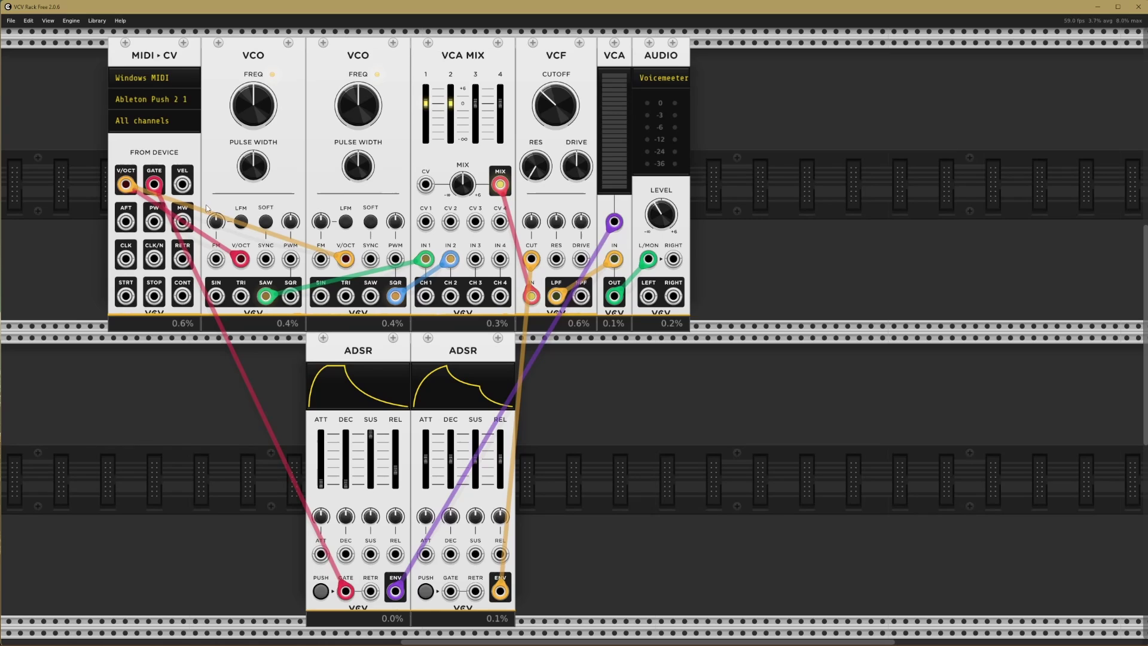
left_click_drag(153, 185, 450, 592)
- Zero ADSR 2's attack, move it flush against ADSR 1, and set cutoff modulation to about 46%
left_click_drag(427, 498, 513, 480)
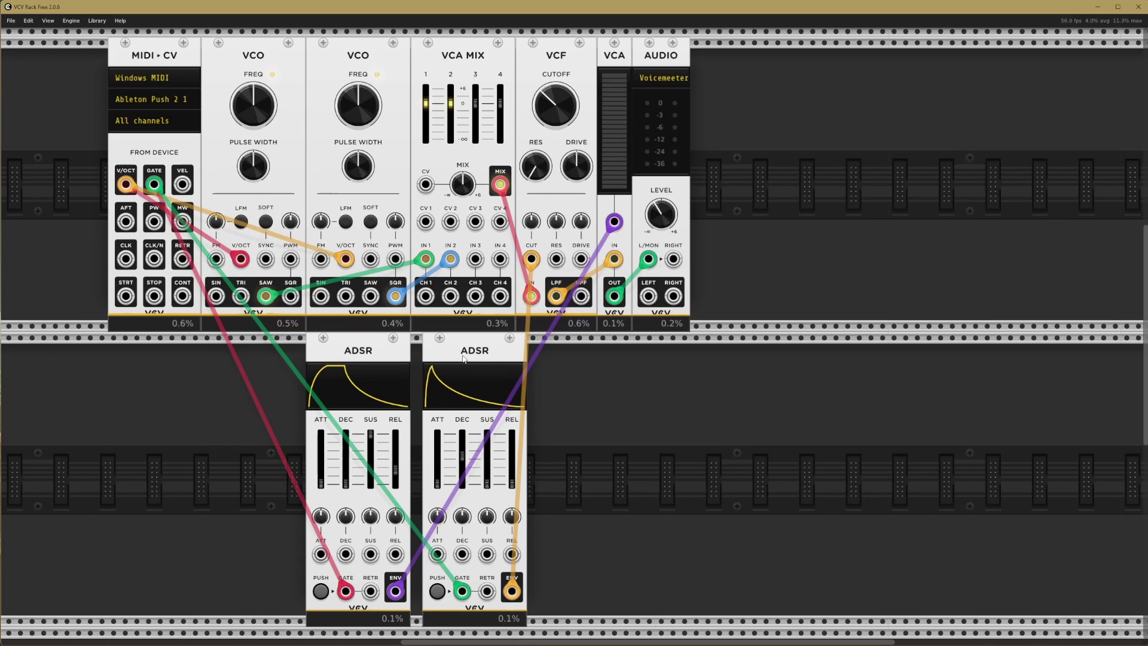
left_click_drag(462, 359, 449, 357)
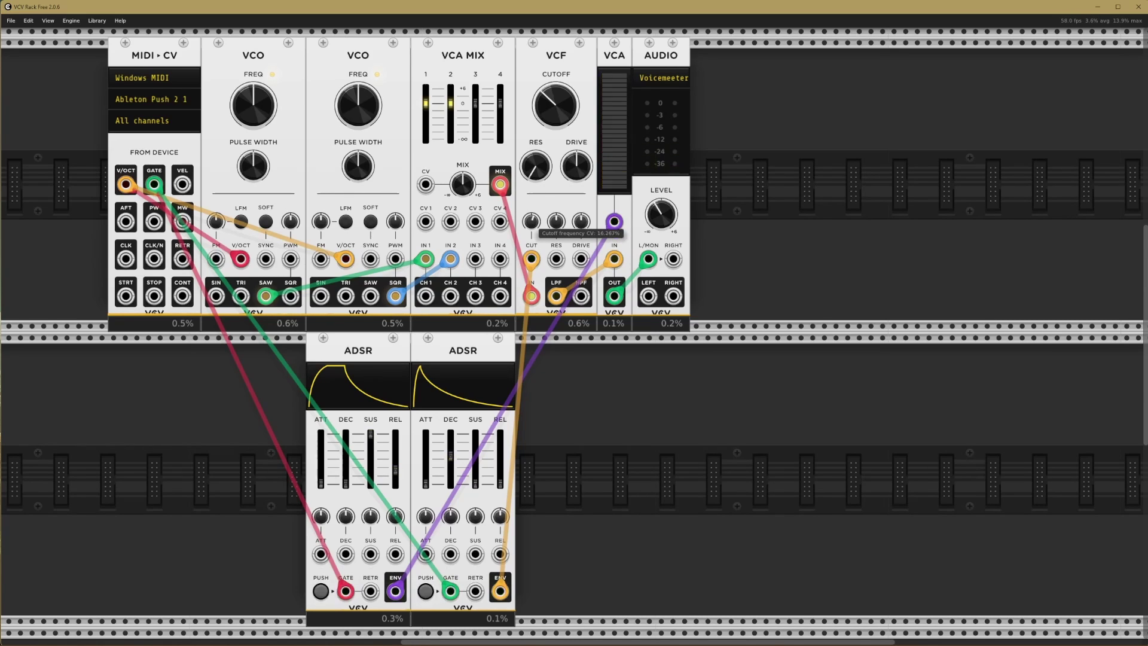
left_click_drag(532, 224, 532, 201)
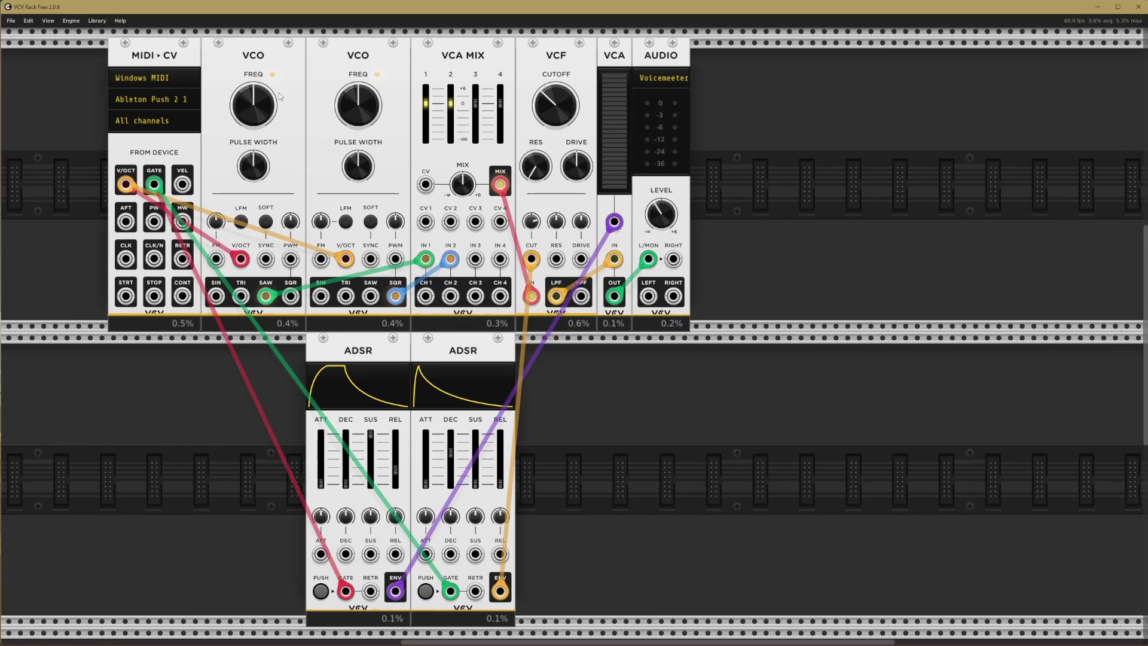
- Raise the second VCO's pulse width to about 57%
mouse_move(251, 100)
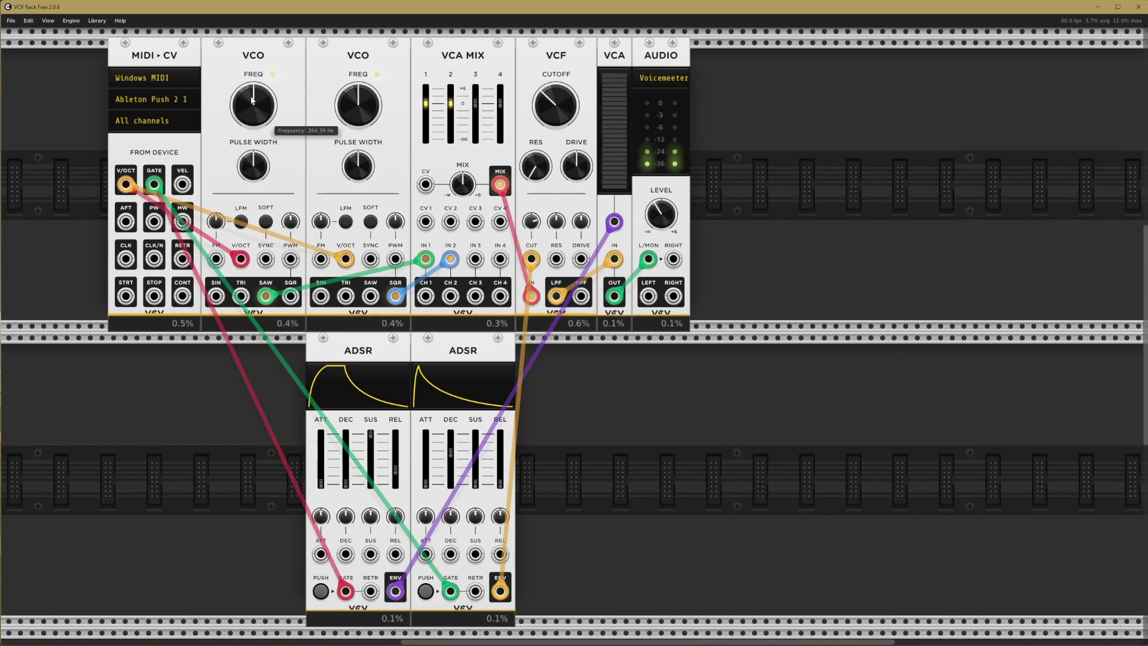
left_click_drag(358, 166, 359, 156)
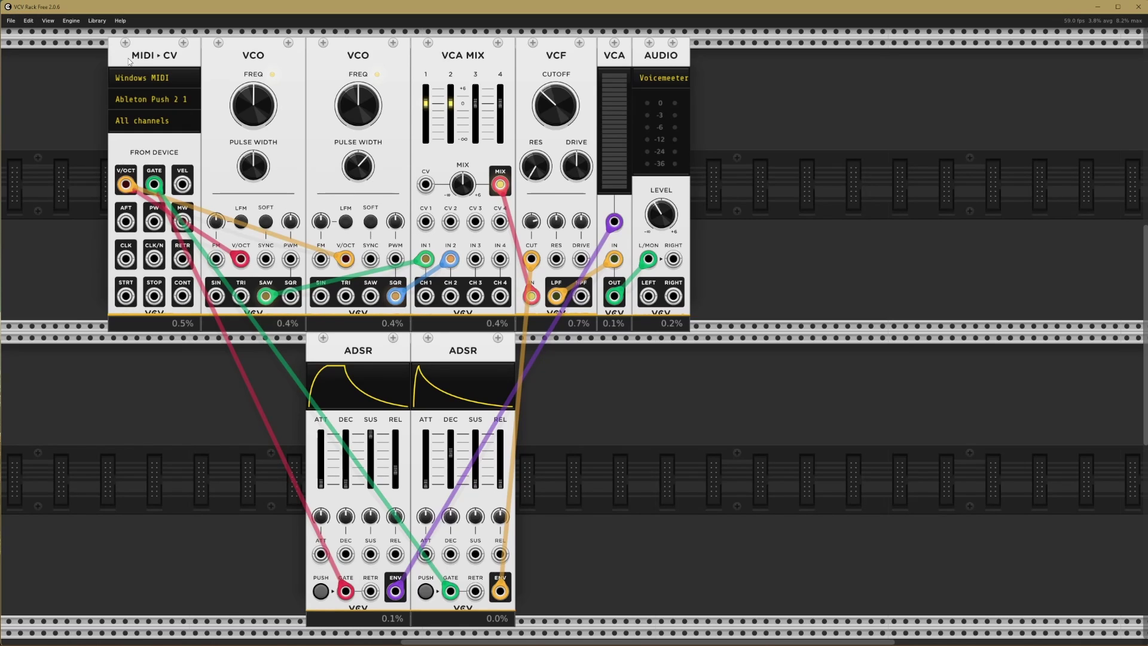
- Delete MIDI-CV with its cables and shift both ADSRs to the left
key("Delete")
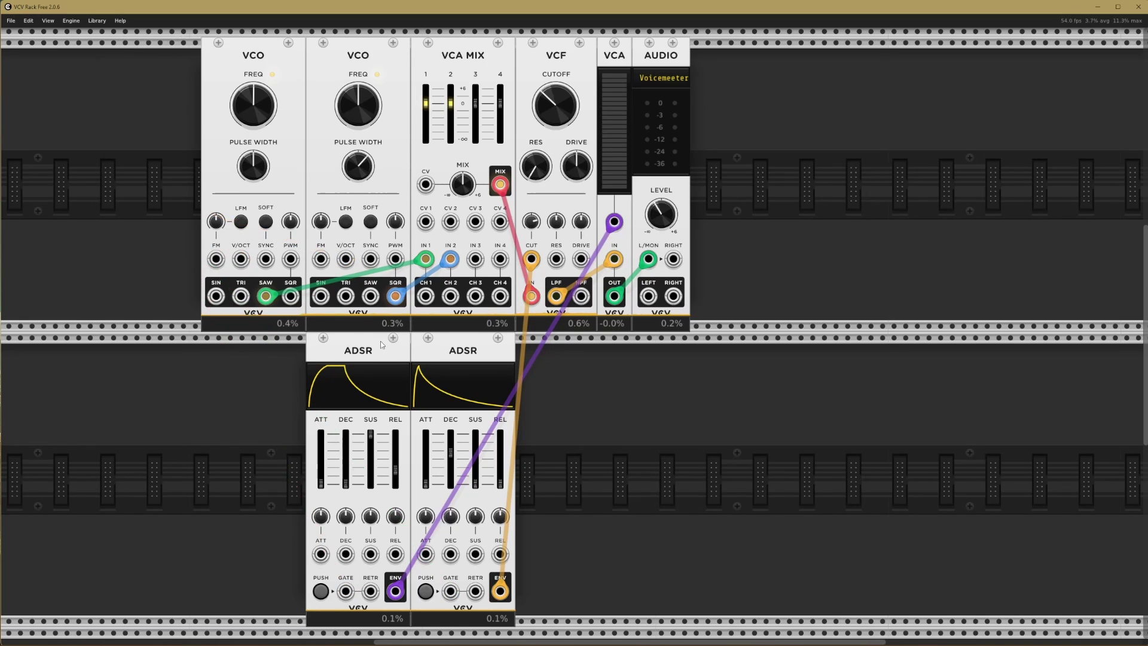
left_click_drag(381, 341, 276, 344)
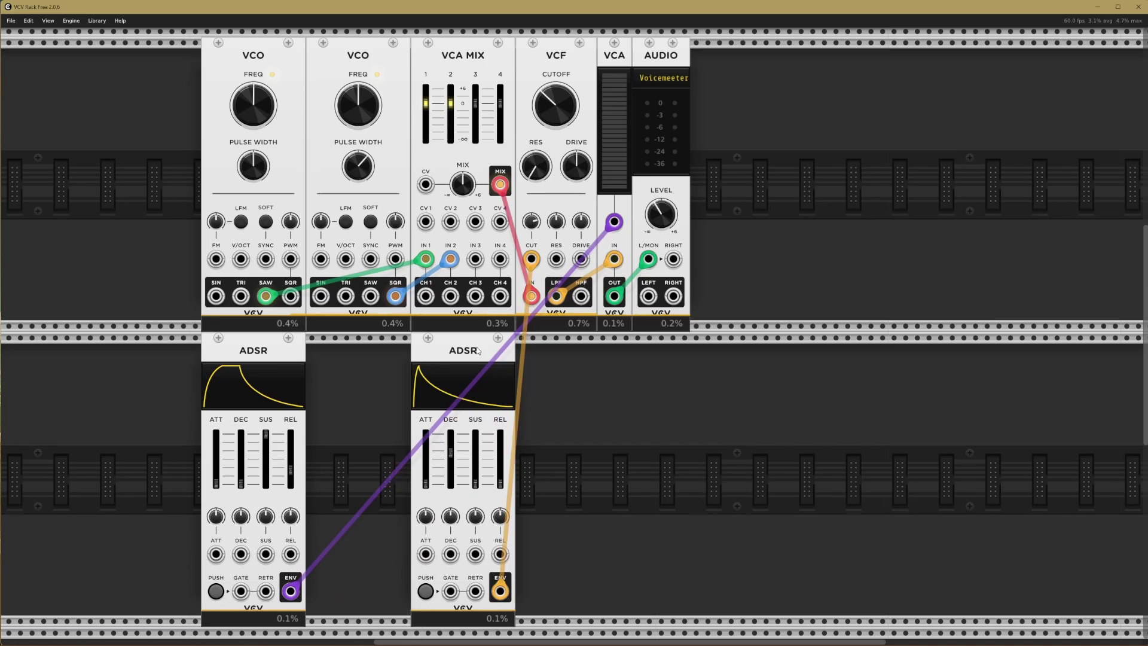
left_click_drag(479, 351, 372, 345)
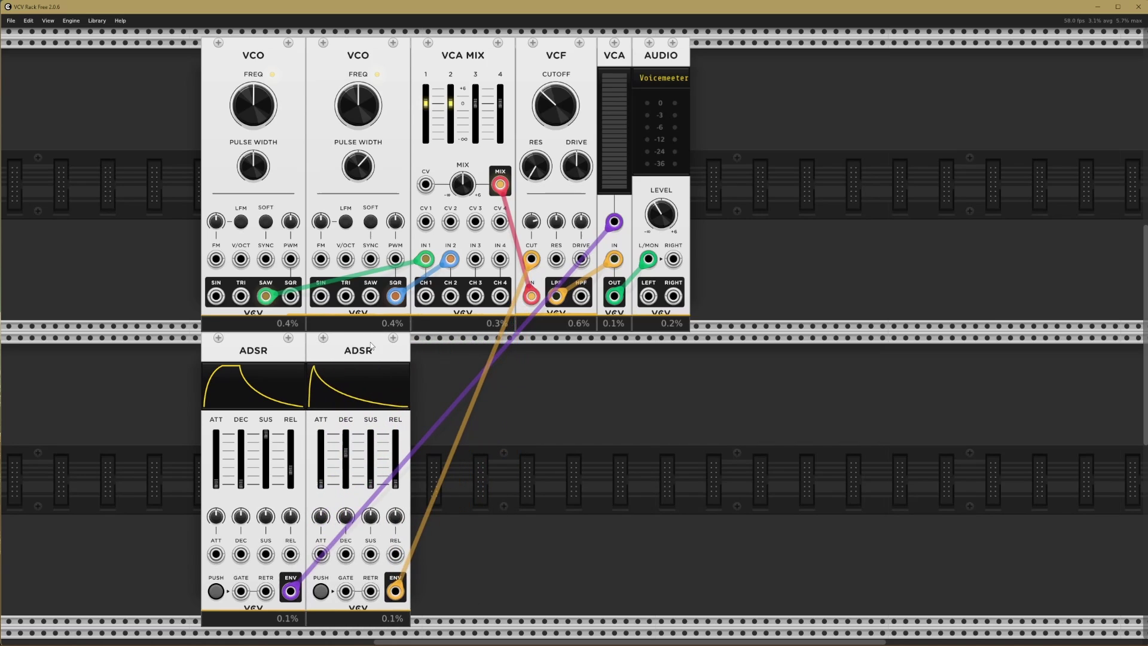
- Place a SEQ 3 sequencer beside the ADSRs in the lower row
right_click(583, 423)
type("seq")
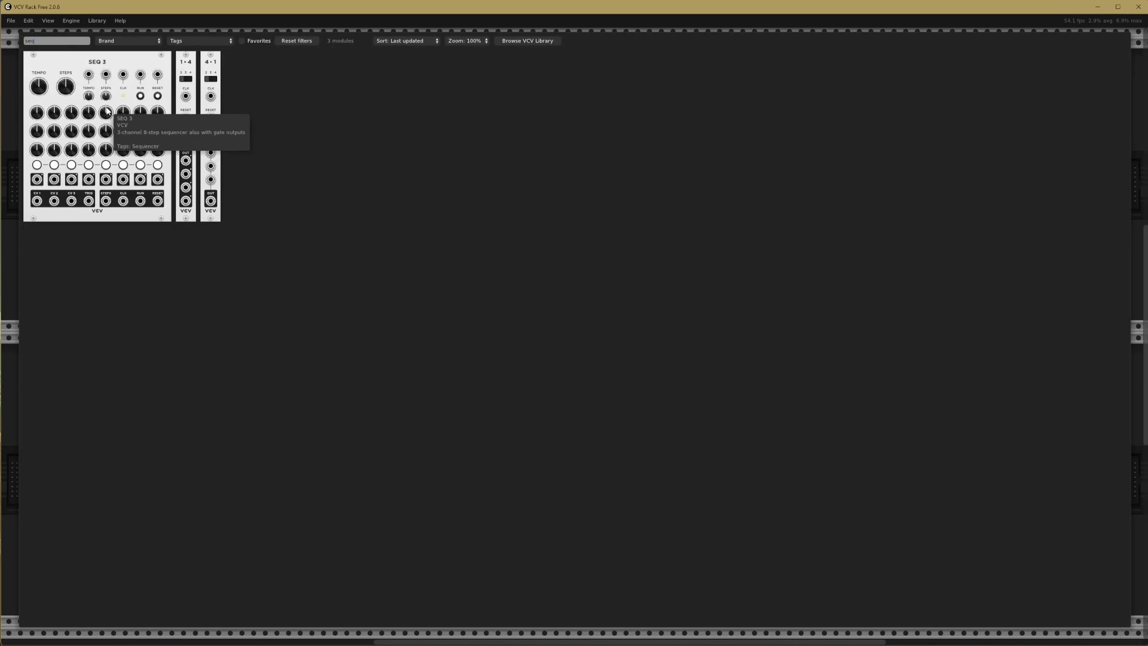
left_click_drag(111, 120, 574, 352)
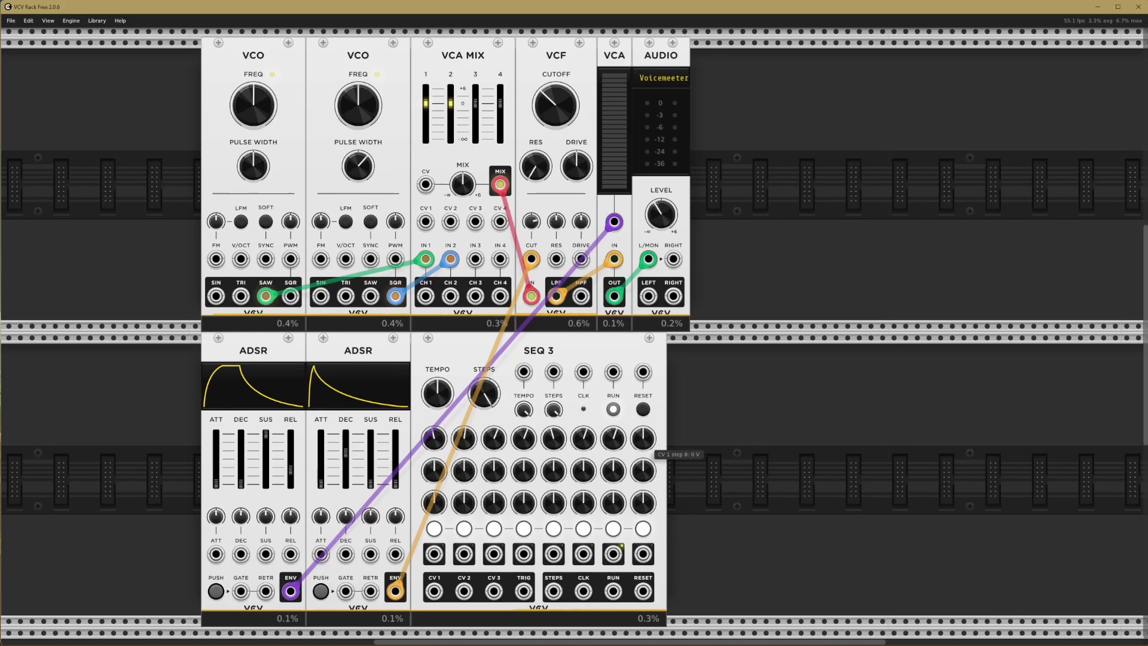
- Raise SEQ 3 step 8's CV 1 to about 1.25 V and patch CV 1 into both VCOs' V/OCT
left_click_drag(645, 445, 645, 446)
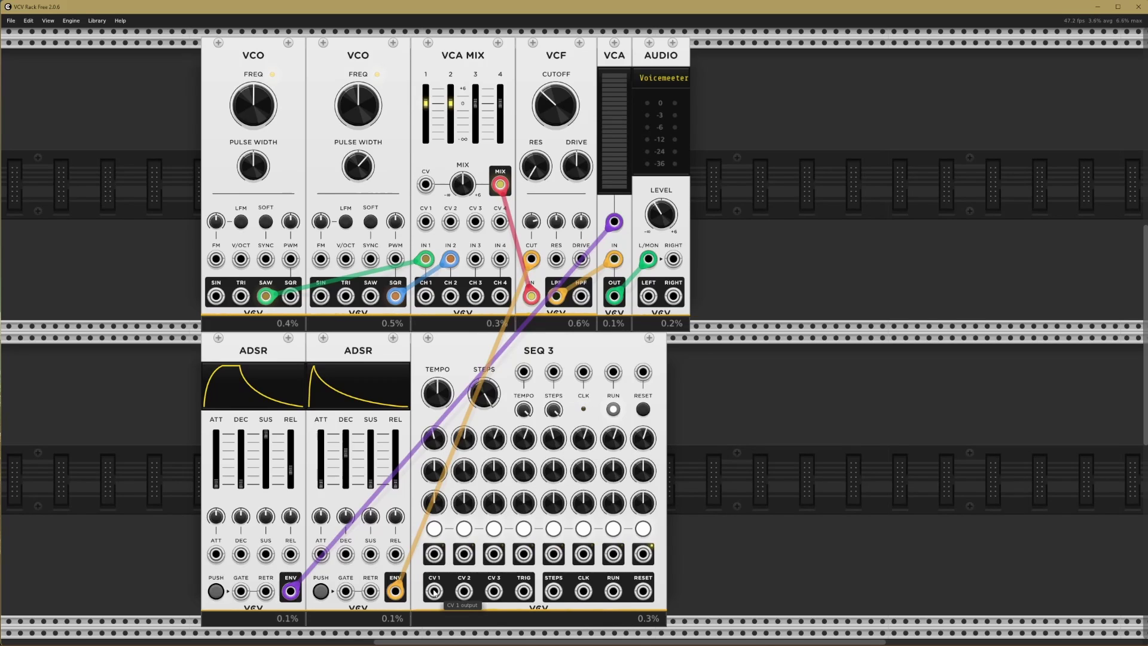
left_click_drag(434, 591, 241, 259)
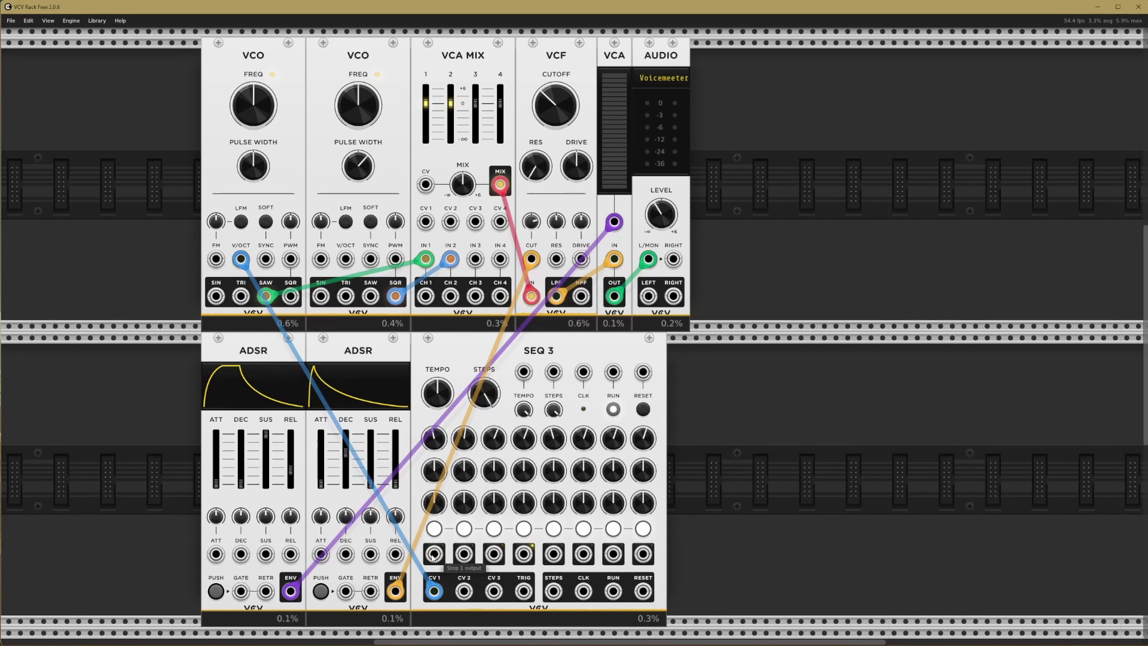
left_click_drag(434, 591, 346, 259)
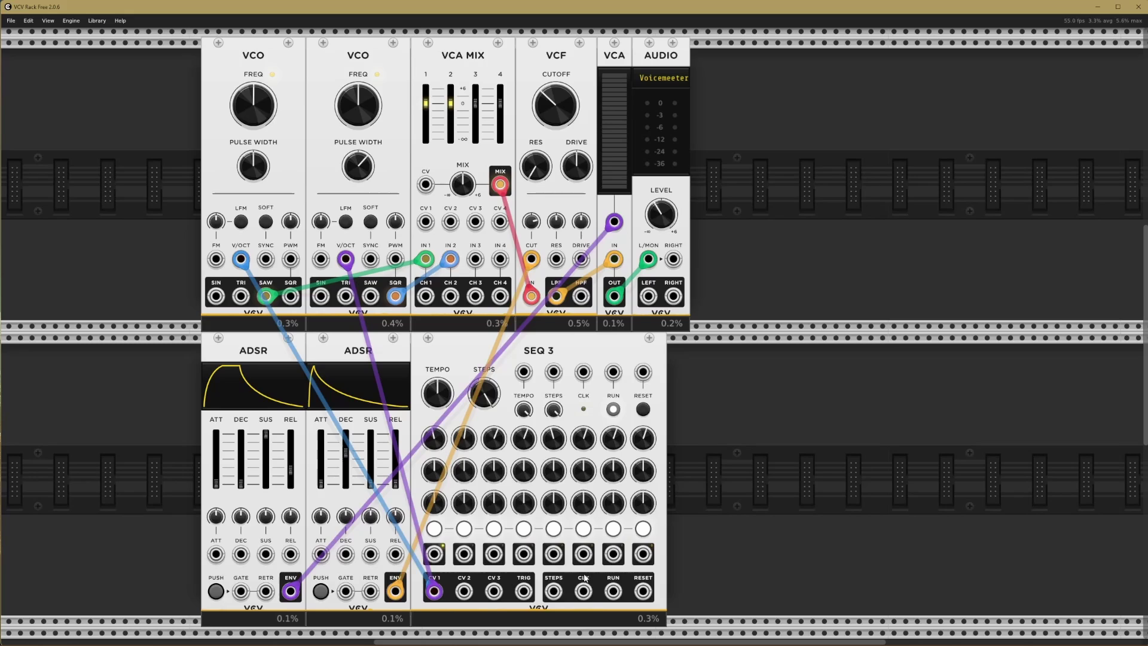
- Patch SEQ 3 TRIG into the first ADSR's gate and start and stop the sequencer to audition
left_click_drag(524, 592, 241, 592)
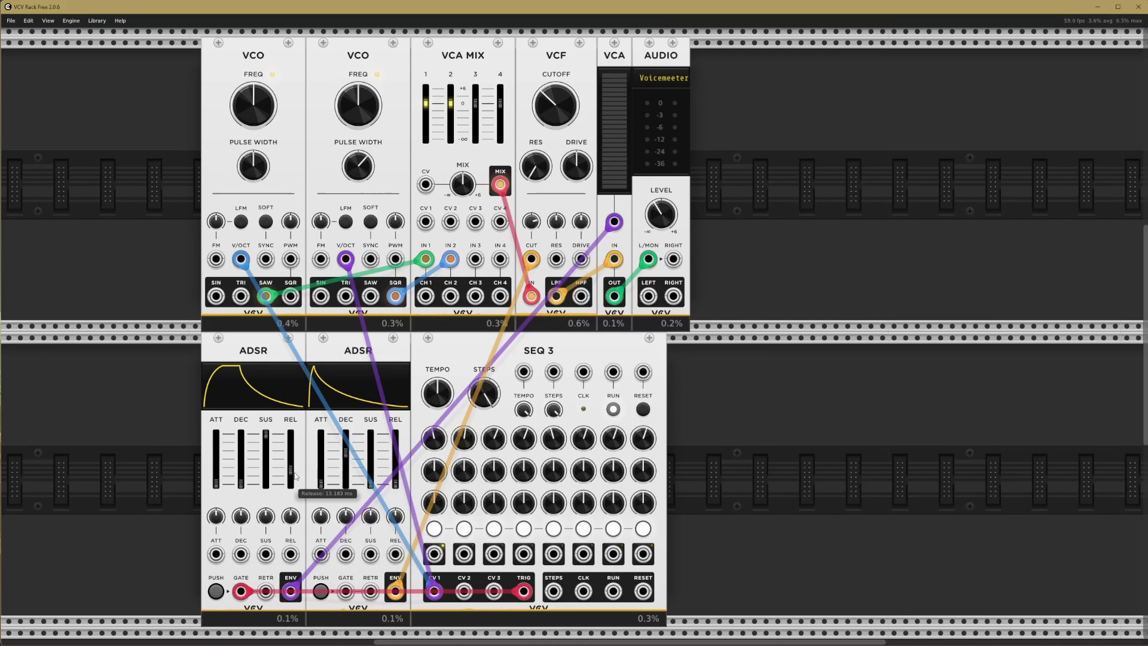
left_click(613, 409)
left_click(613, 409)
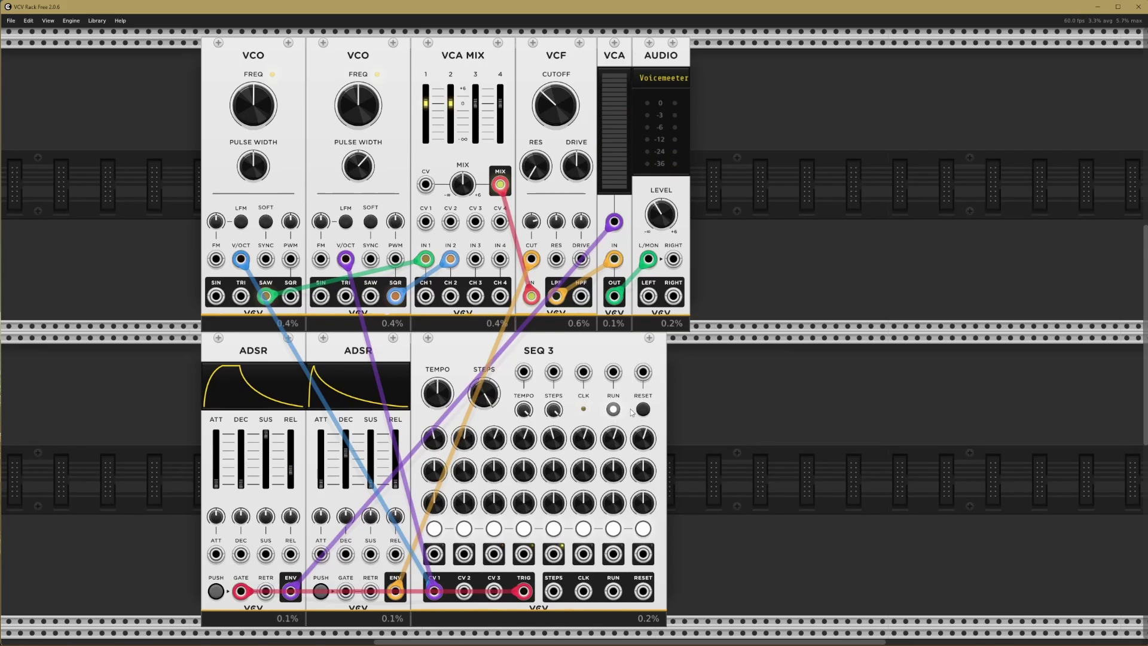
left_click(616, 409)
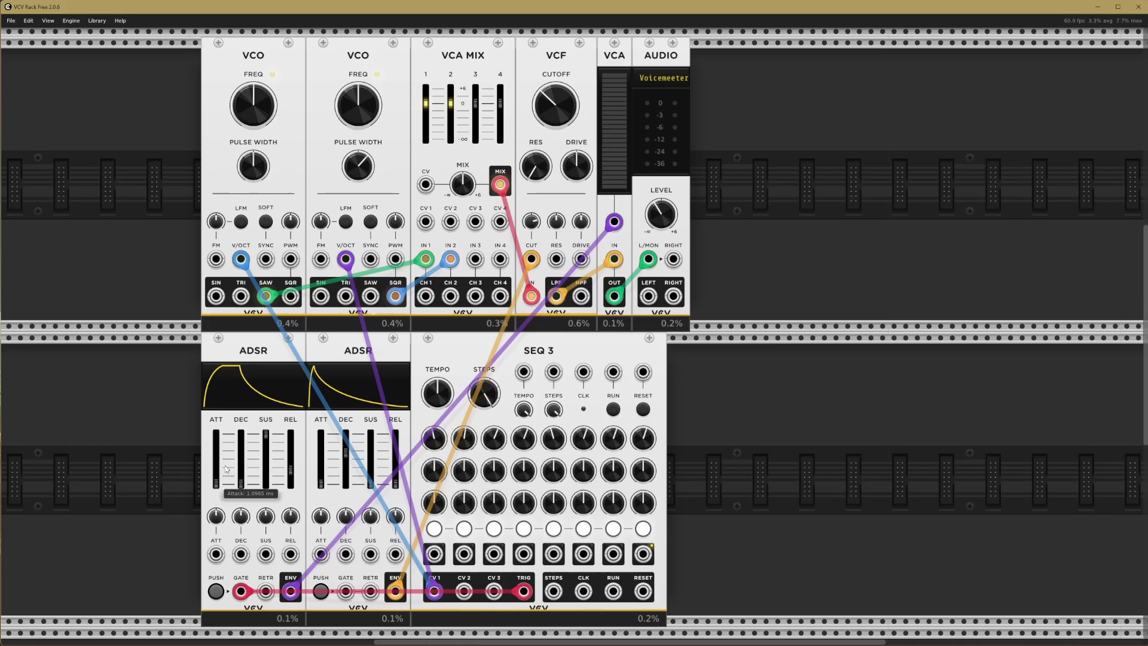
left_click(613, 409)
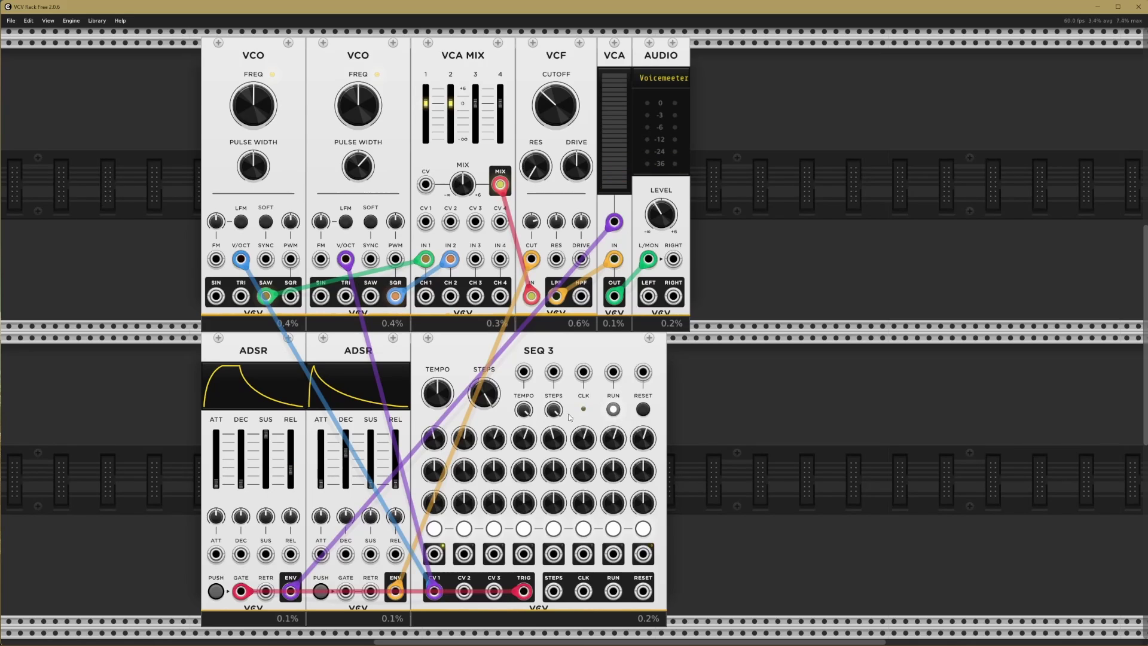
- Tweak release and cutoff, then stop and leave cutoff near 49 Hz with minimum release
left_click_drag(291, 465, 290, 441)
left_click_drag(555, 105, 556, 79)
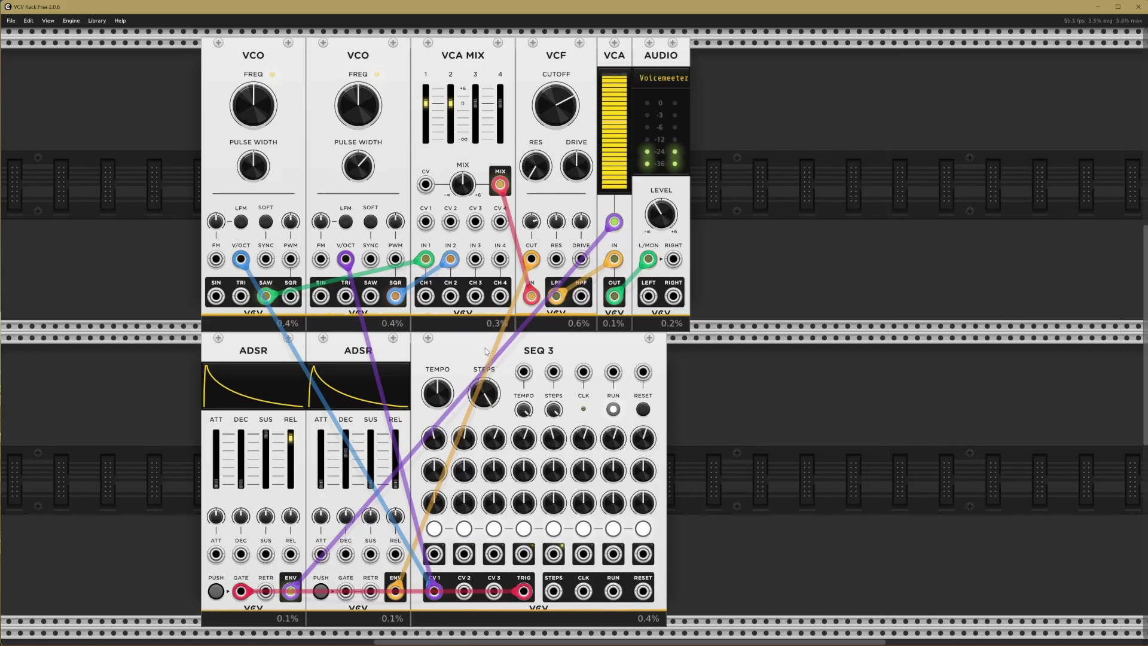
left_click(614, 410)
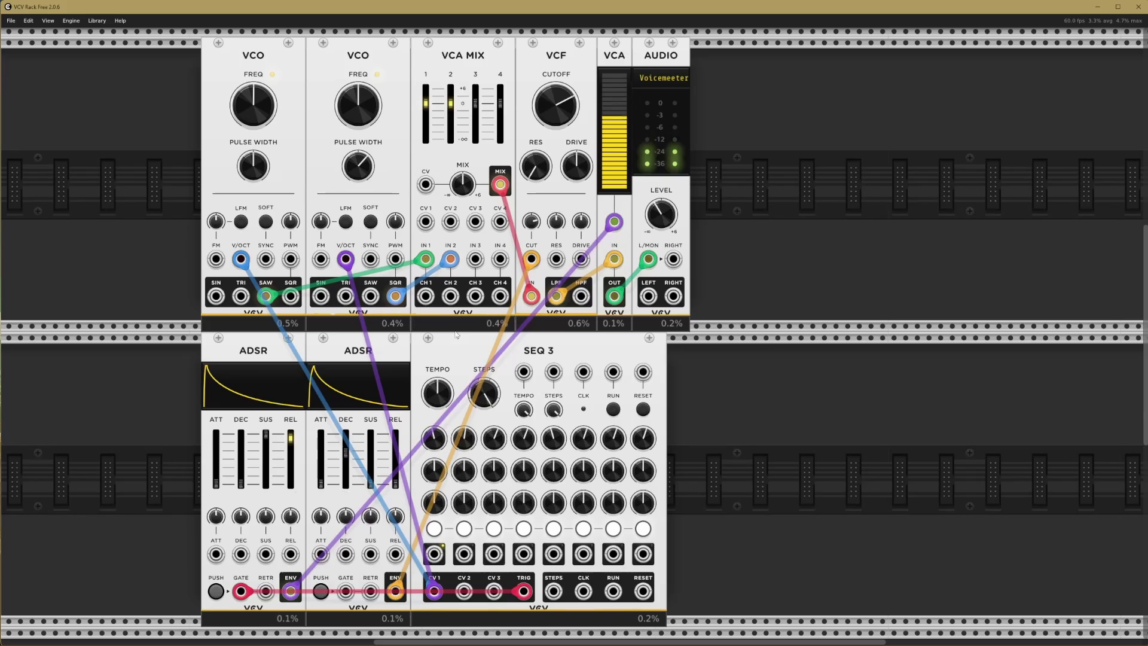
left_click_drag(571, 101, 571, 143)
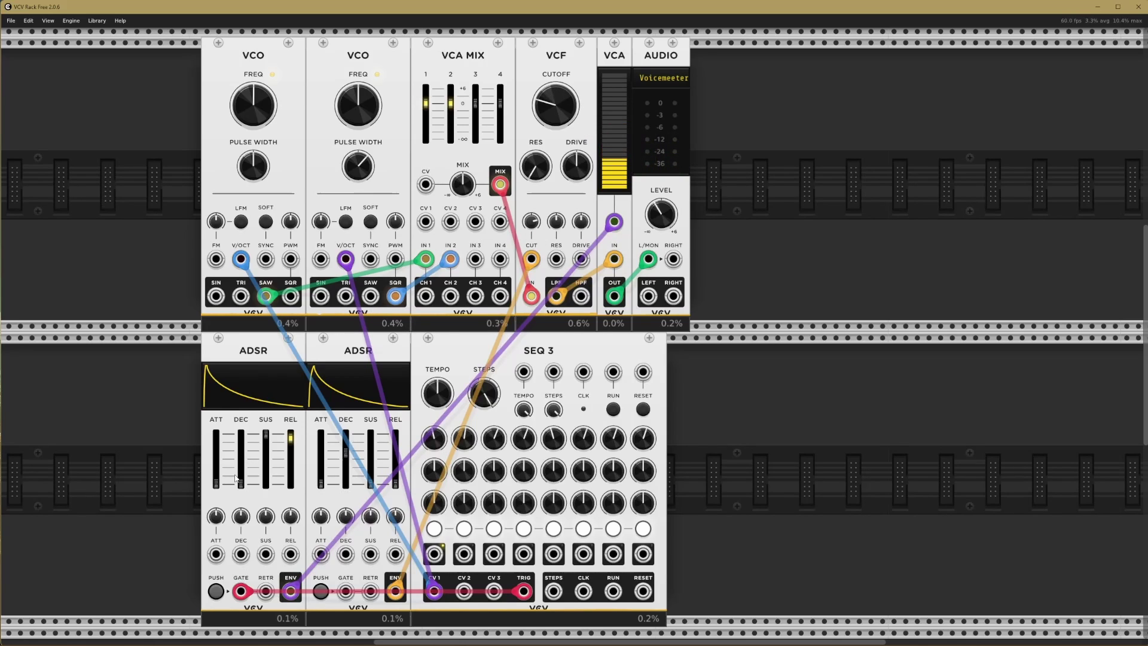
mouse_move(295, 447)
left_click_drag(295, 446, 295, 497)
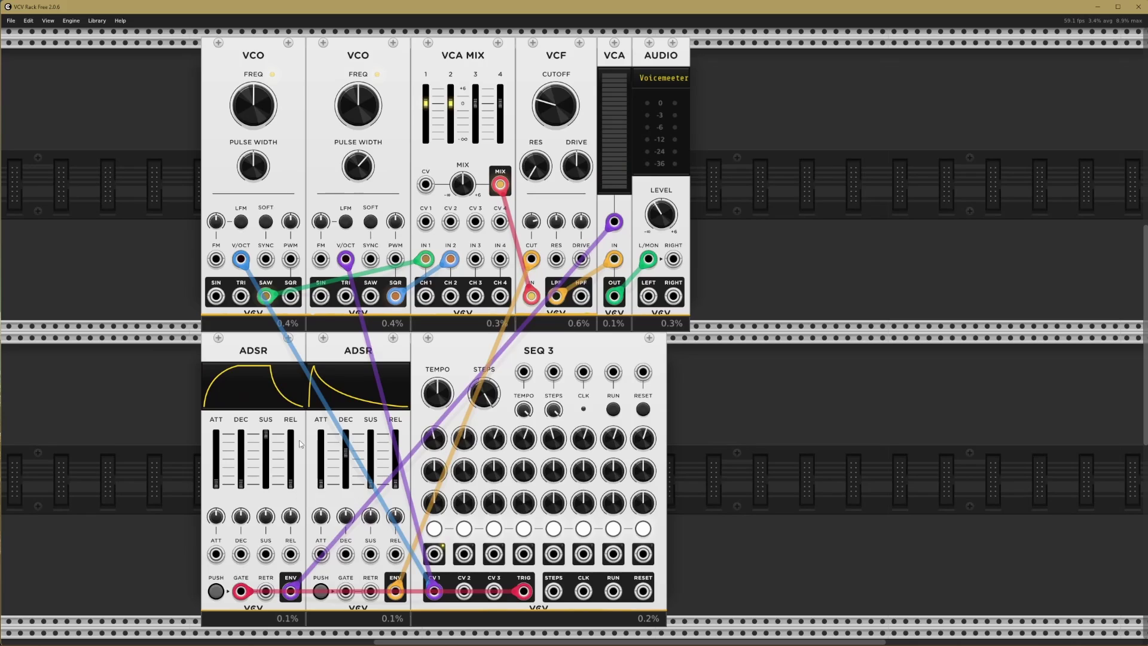
- Enable Clock passthrough in SEQ 3's options and start the sequence playing
right_click(572, 343)
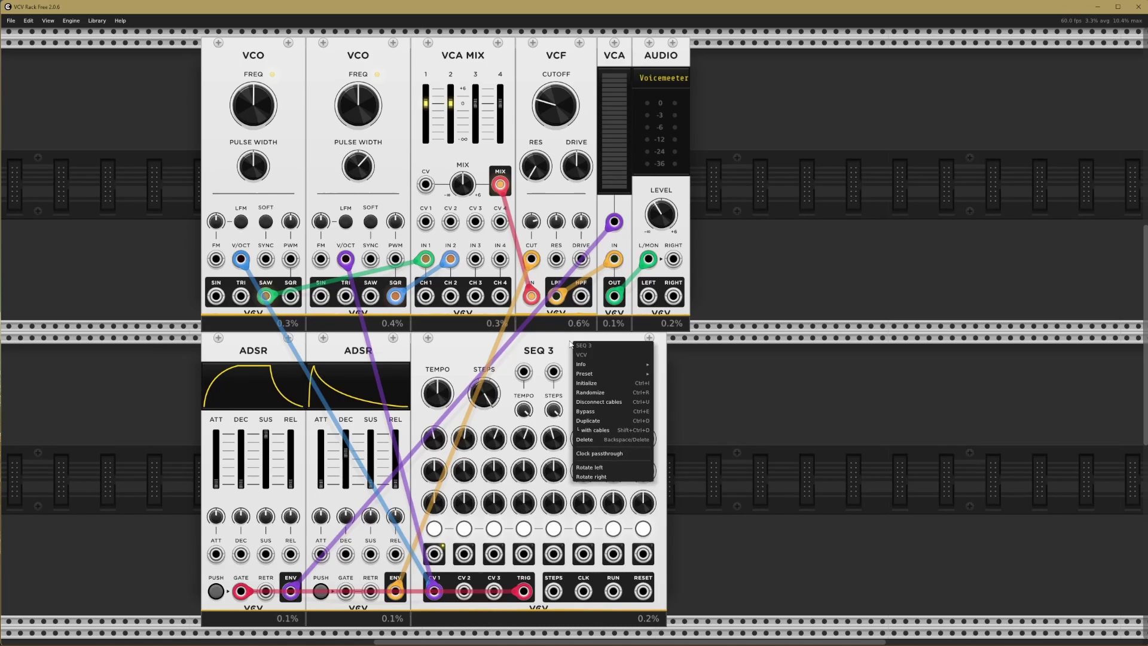
left_click(618, 455)
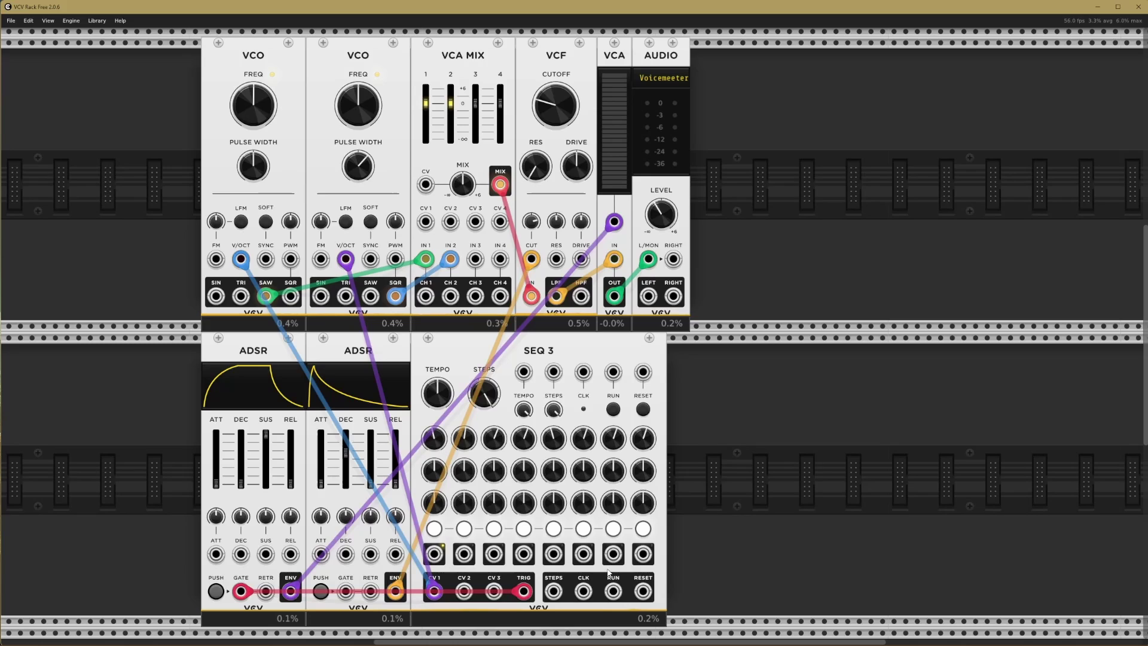
left_click(613, 409)
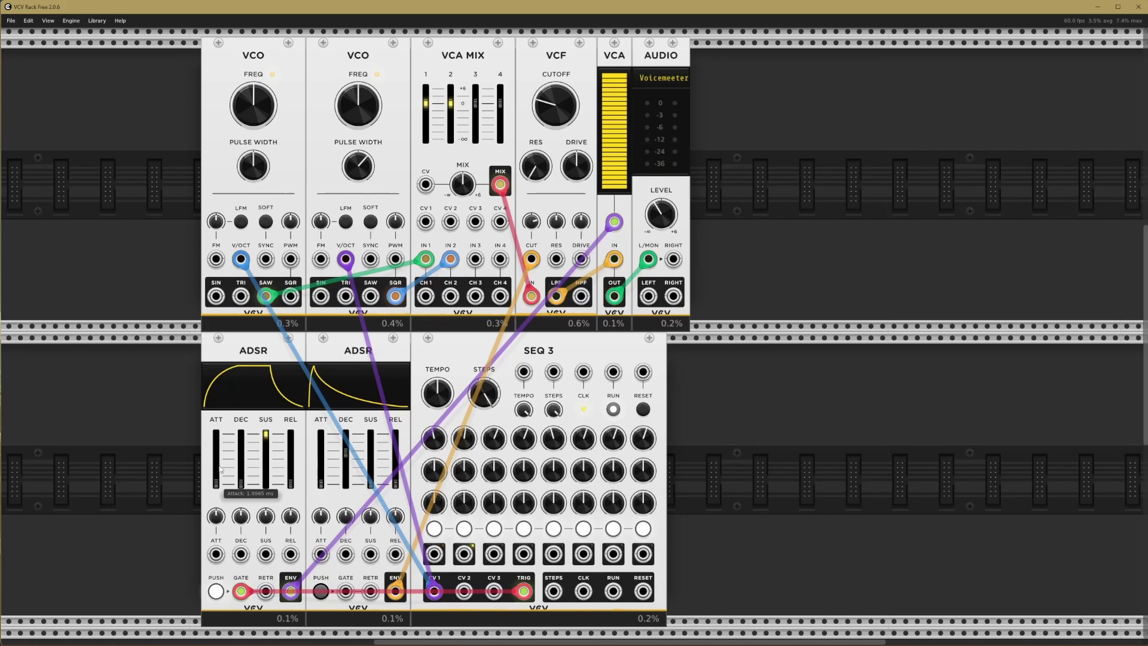
- Set the VCF cutoff to about 1.28 kHz, then stop the sequence
mouse_move(583, 101)
left_mouse_down()
mouse_move(578, 109)
mouse_move(577, 89)
left_mouse_up()
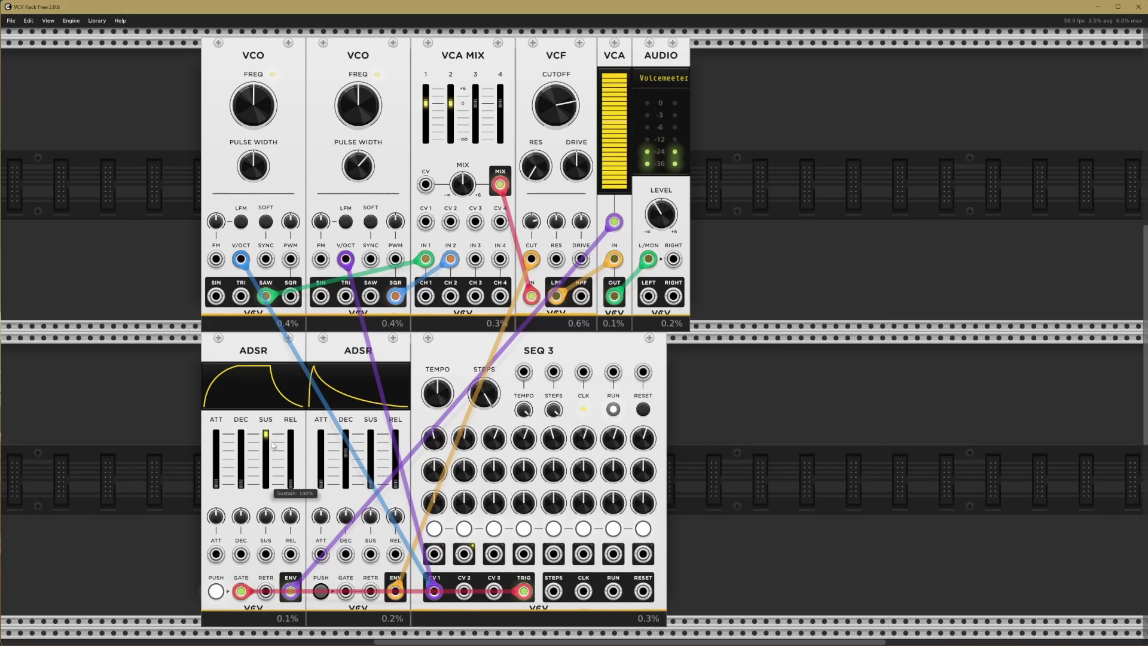
left_click_drag(568, 123, 572, 142)
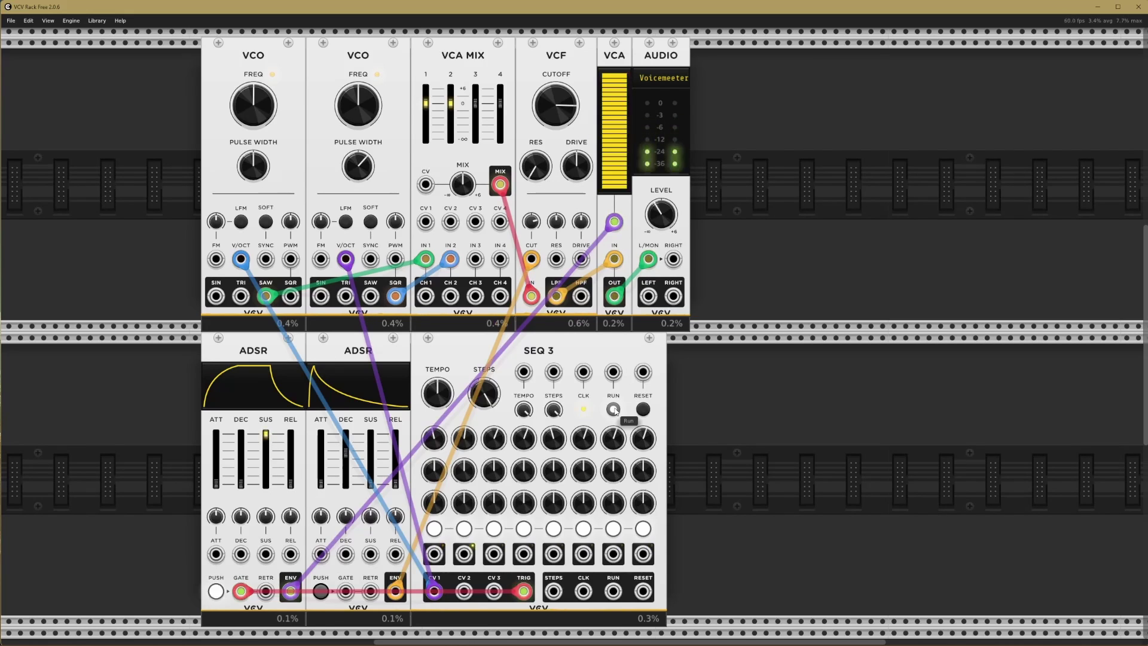
left_click_drag(571, 116, 574, 129)
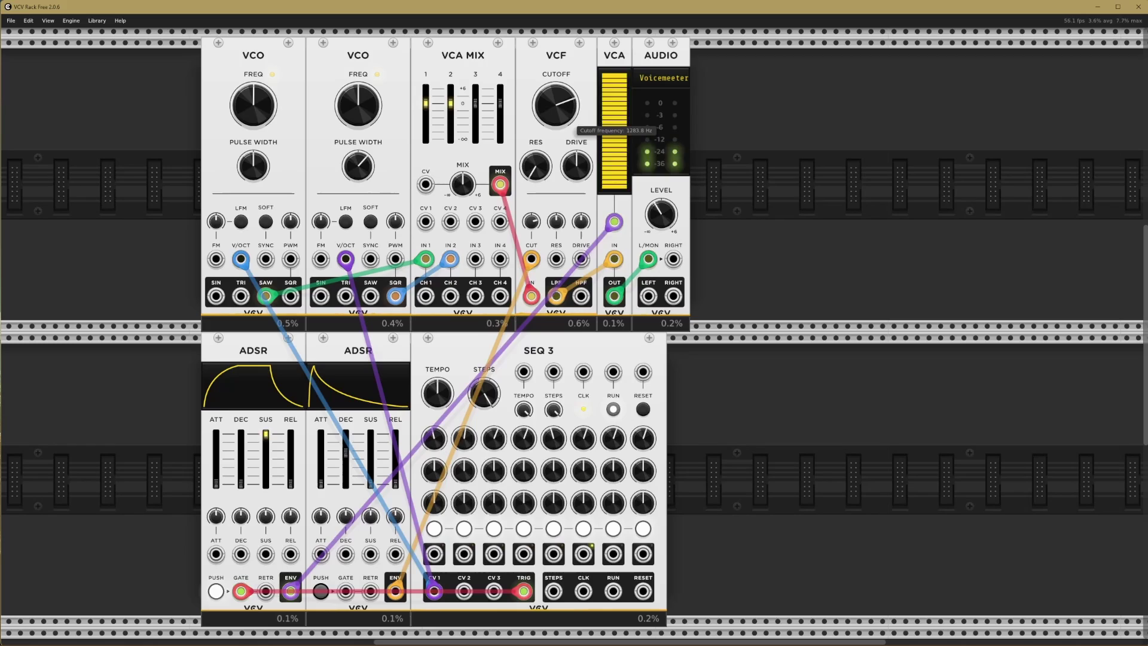
left_click(613, 410)
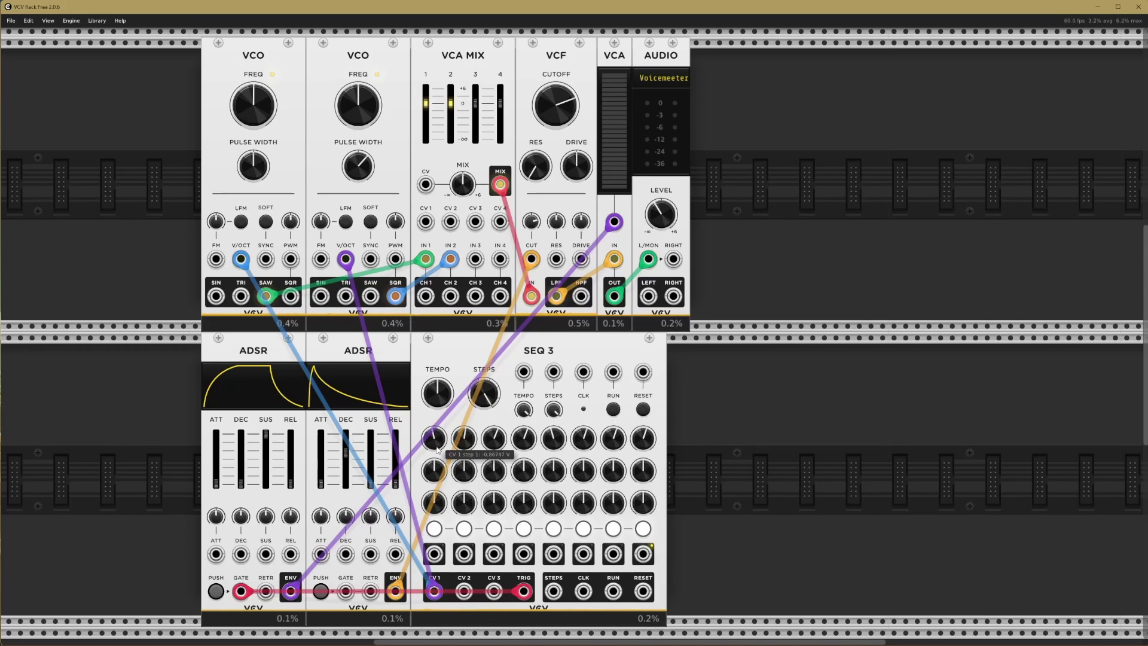
- Run SEQ 3, raise its TEMPO to about 150 bpm, then stop playback
left_click(614, 407)
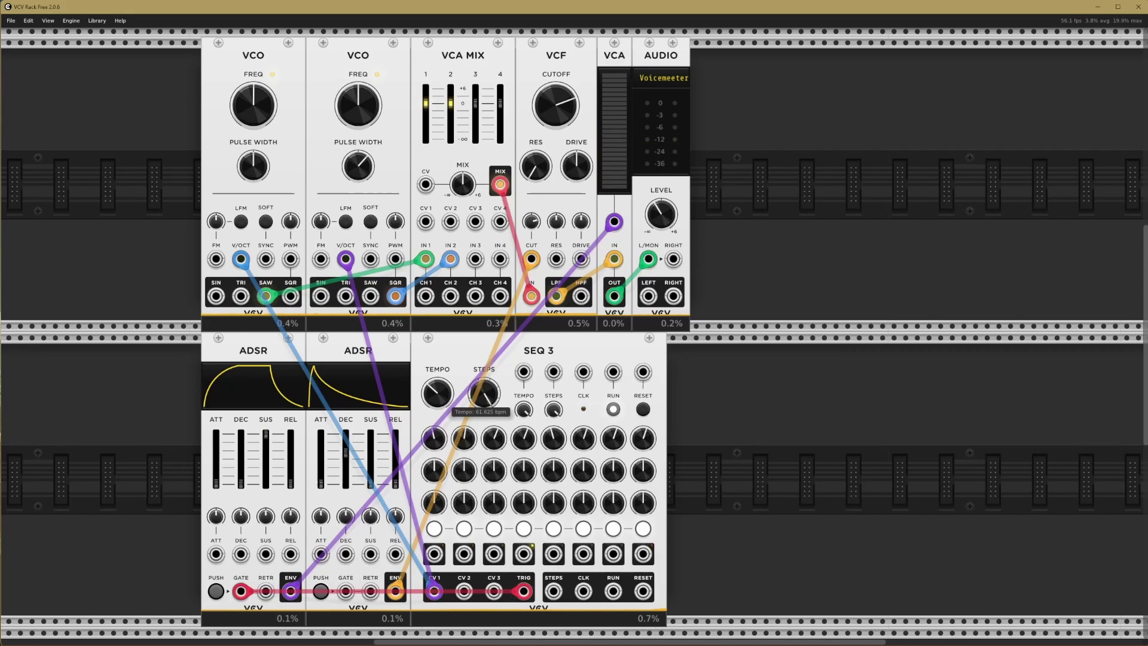
left_click_drag(439, 403, 440, 346)
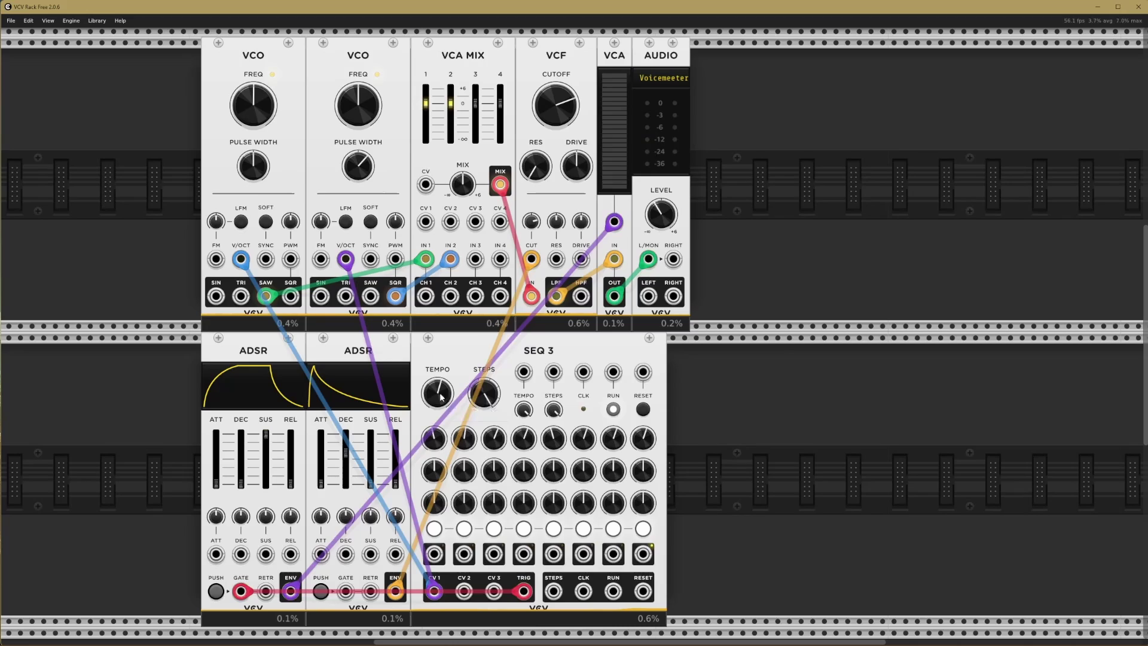
left_click(616, 410)
- Add an LFO via an 'lfo' search, dock it beside SEQ 3, and cable SQR to CLK
right_click(773, 416)
type("lfo")
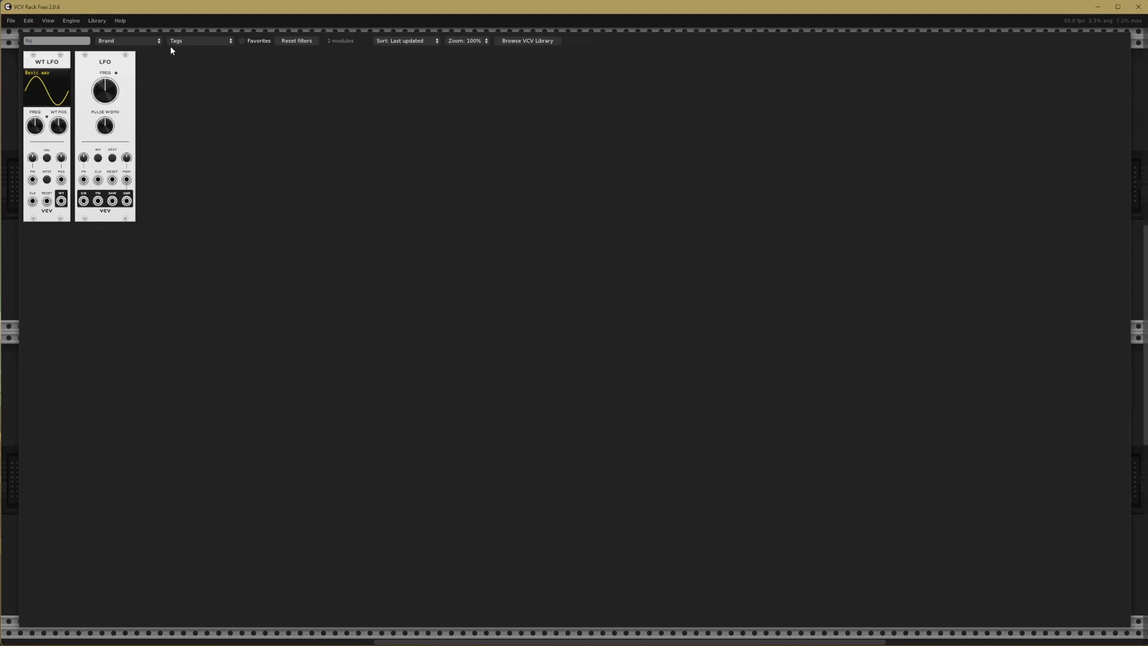
left_click(116, 70)
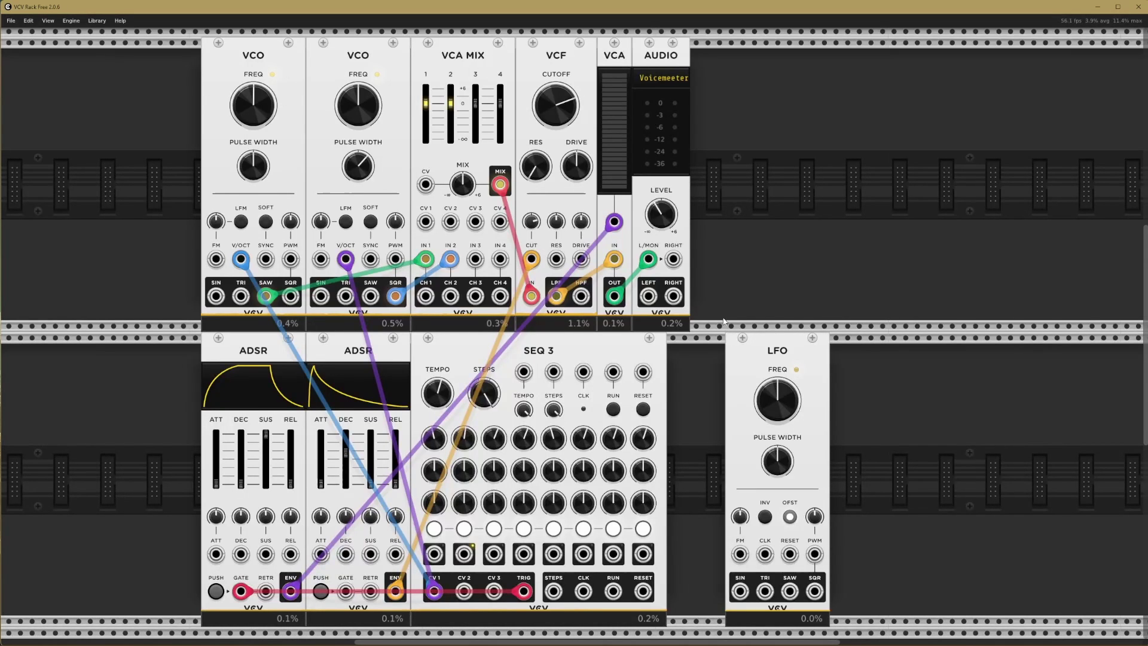
left_click_drag(751, 355, 693, 355)
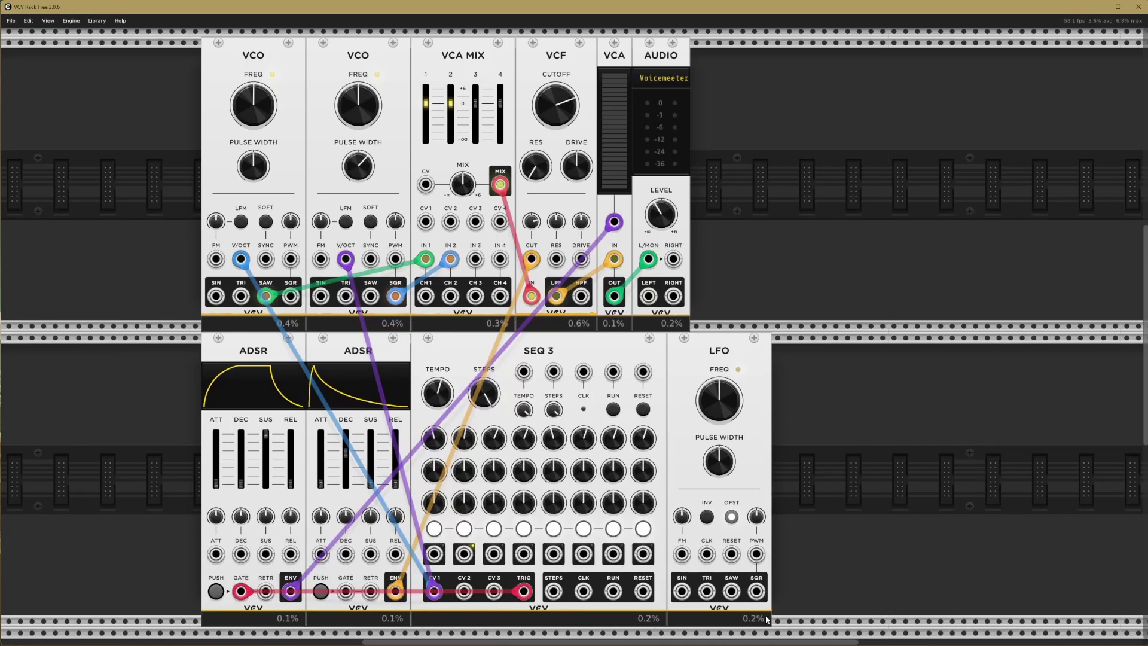
left_click_drag(756, 591, 581, 384)
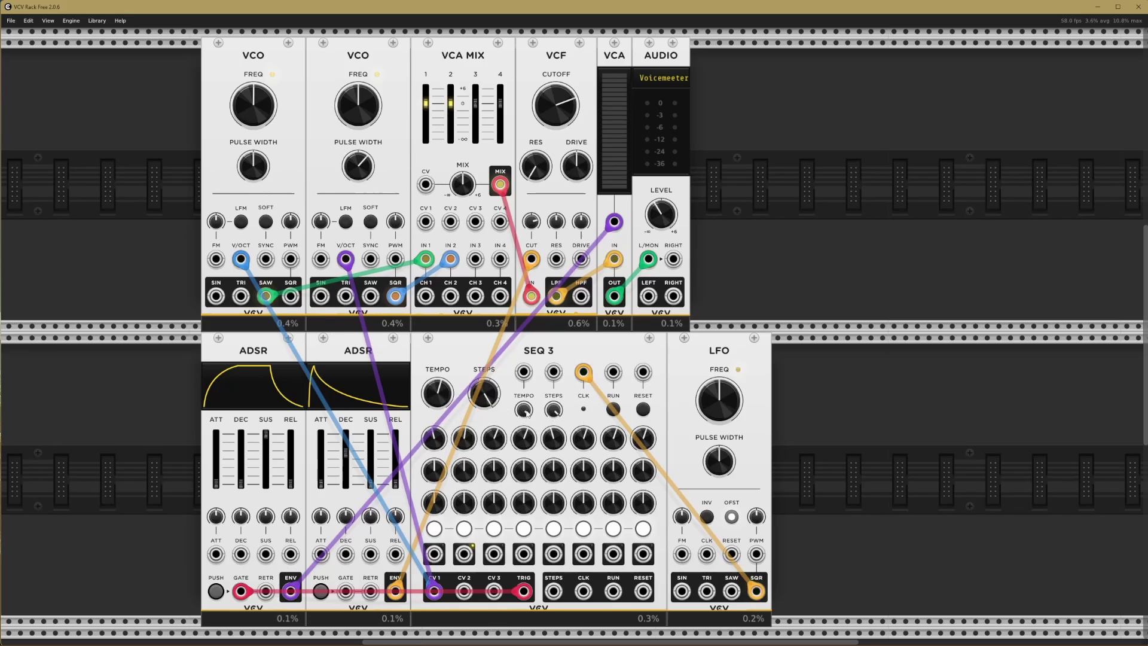
- Audition the LFO clock, raise its rate to about 6.5 Hz, shift it right, lower pulse width toward 33%
left_click(613, 410)
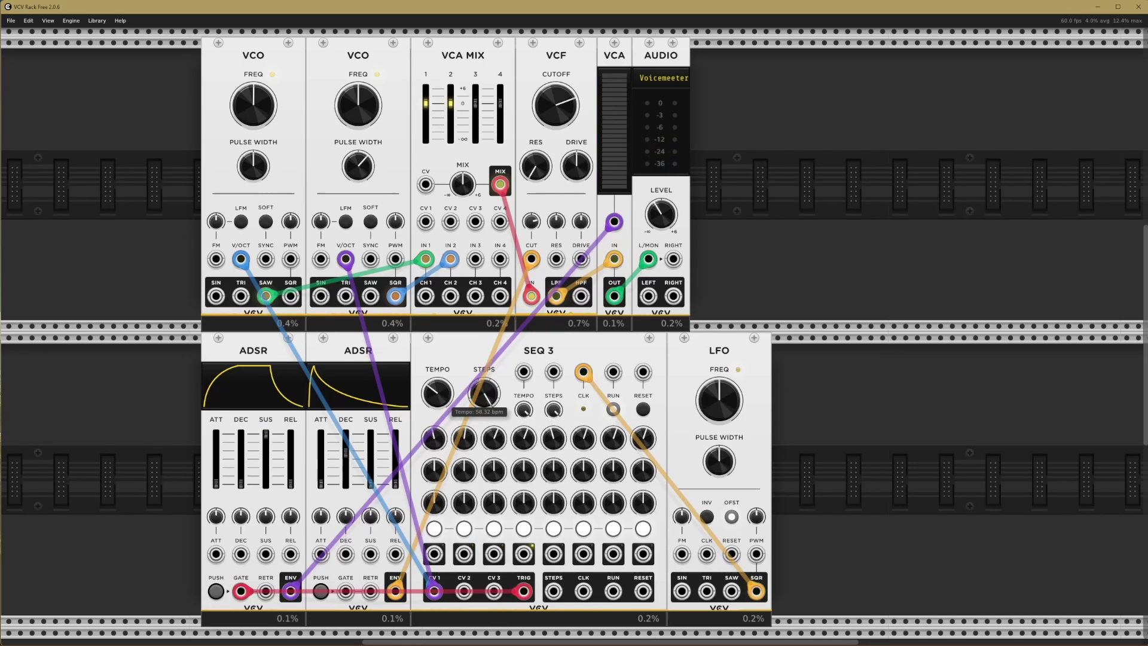
left_click(613, 410)
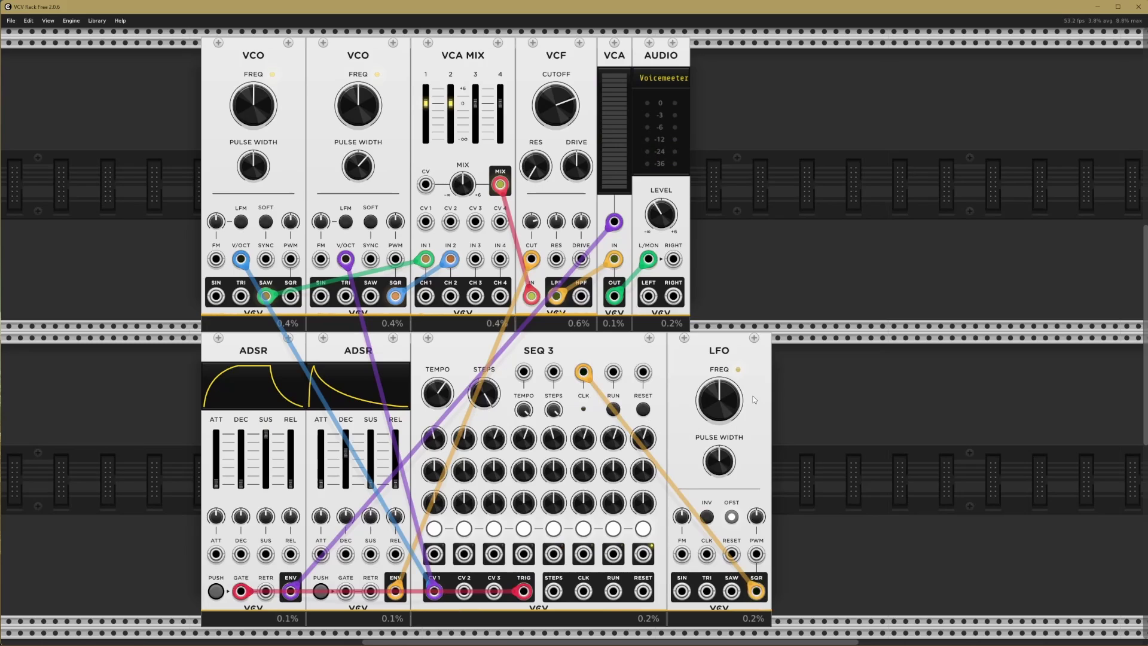
left_click_drag(742, 401, 741, 378)
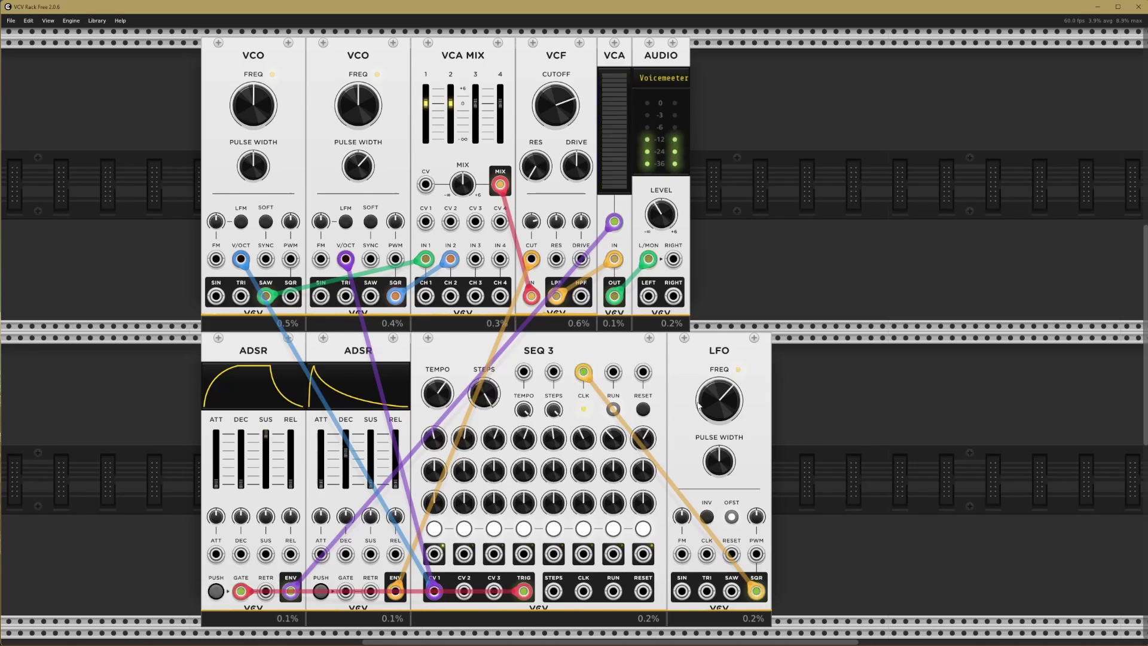
left_click_drag(698, 404, 709, 404)
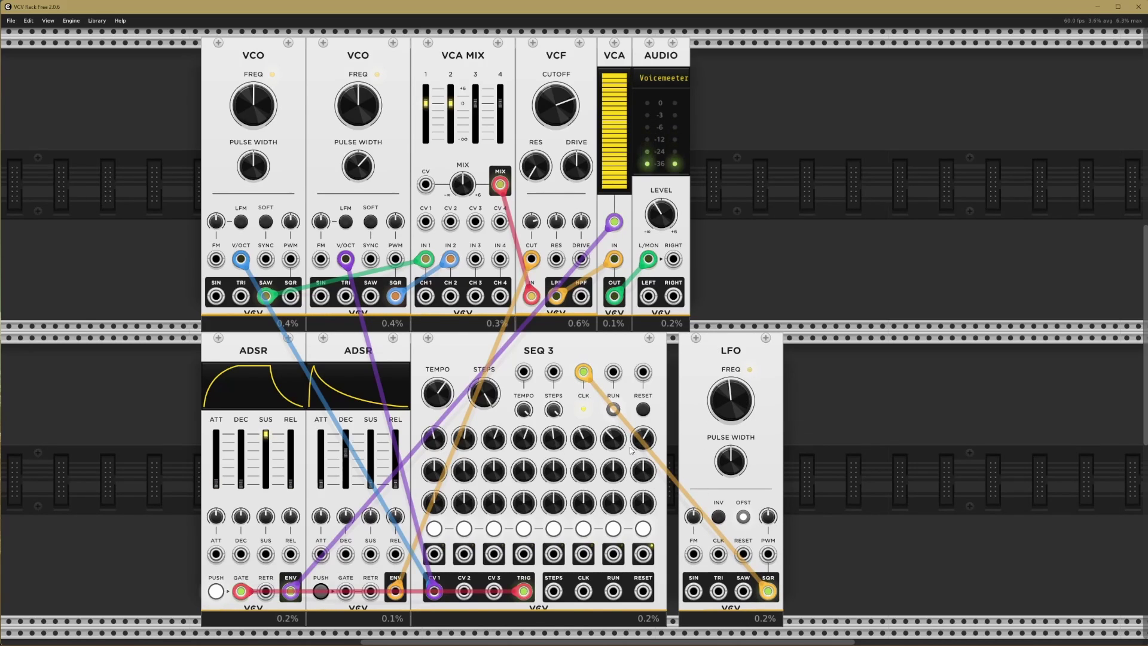
left_click(614, 409)
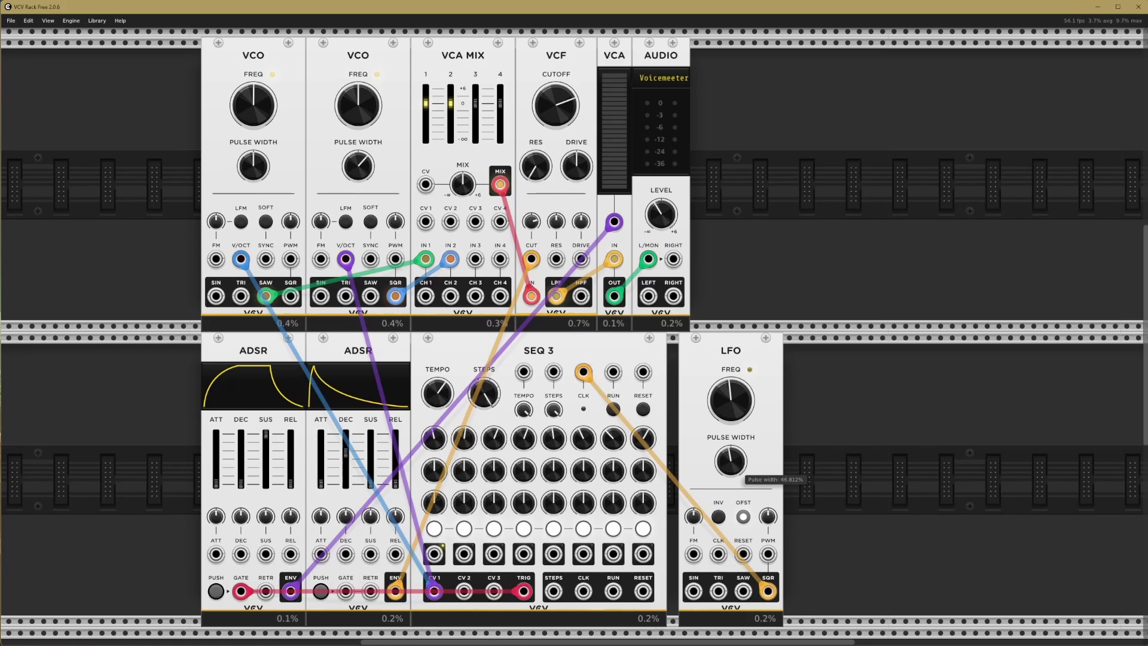
left_click_drag(730, 461, 730, 412)
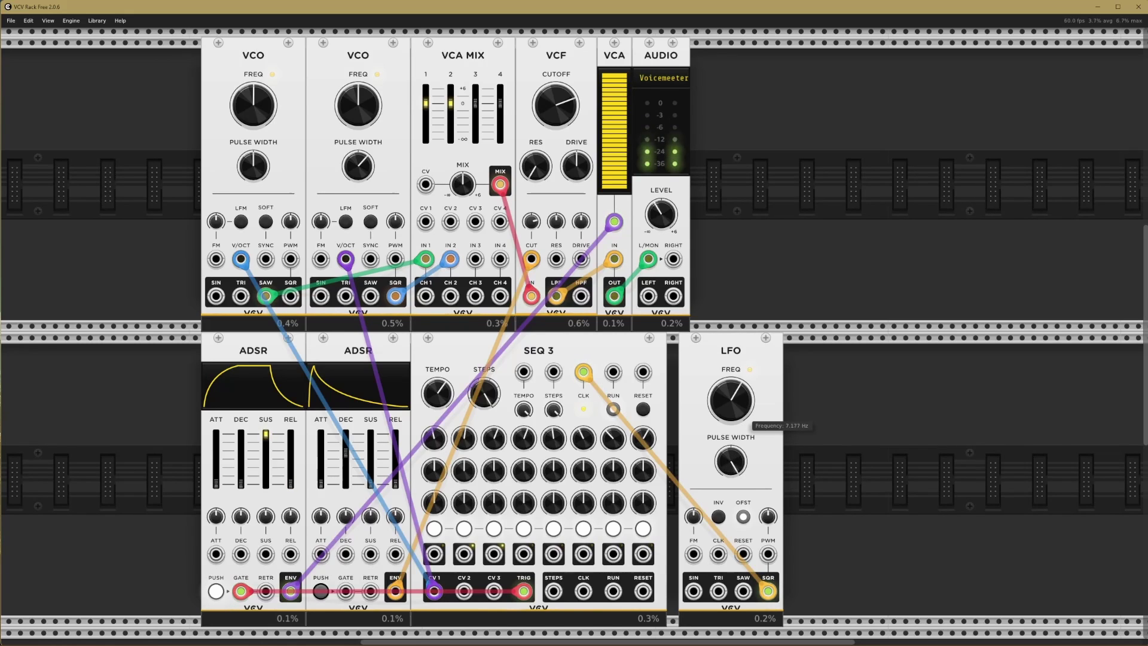
- Cable SEQ 3's trigger into the second ADSR's gate and restart the sequence
left_click(613, 408)
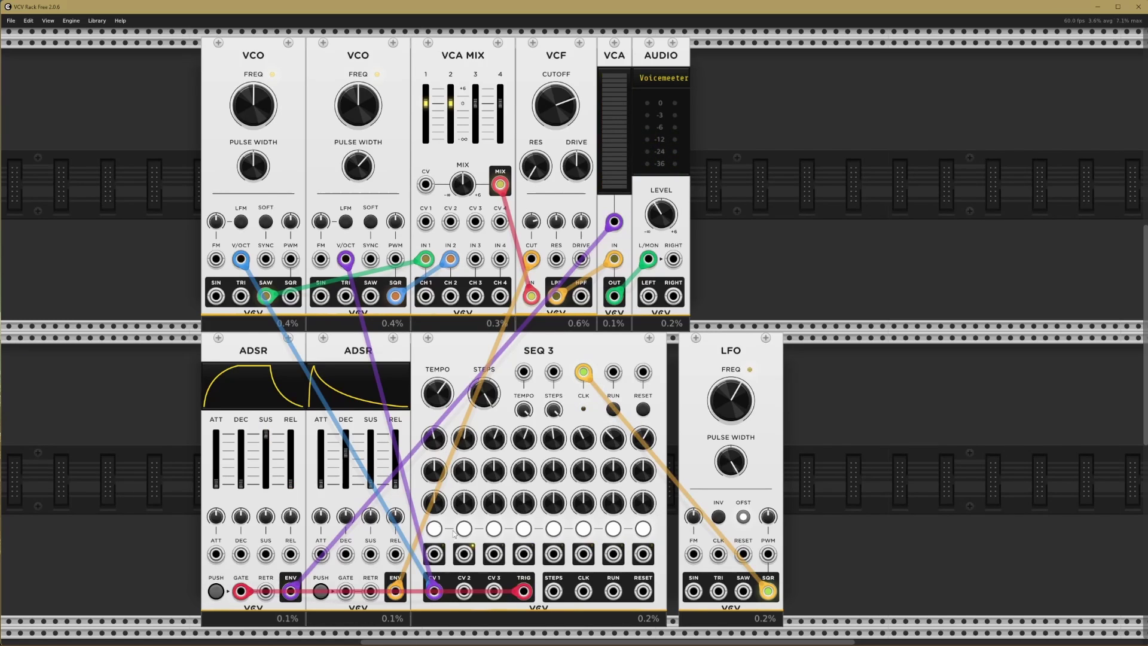
left_click_drag(524, 591, 346, 591)
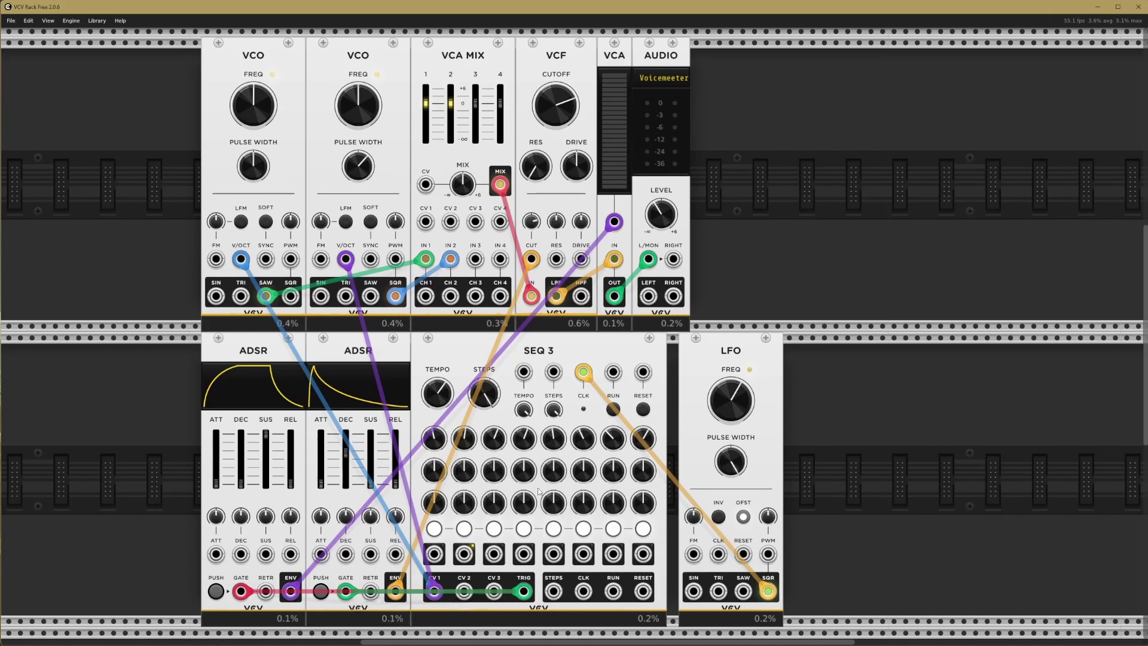
left_click(613, 409)
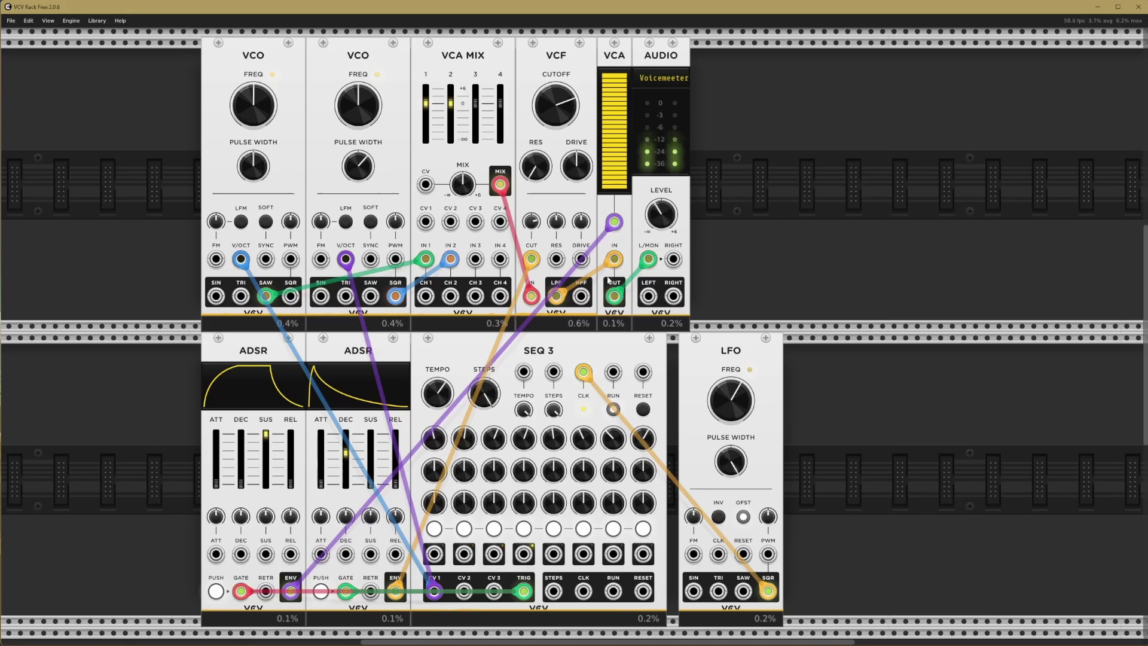
- Drop the VCF cutoff to about 81 Hz; set the LFO to about 8.9 Hz, 84% pulse width
left_click_drag(546, 131, 576, 161)
left_click_drag(556, 105, 555, 117)
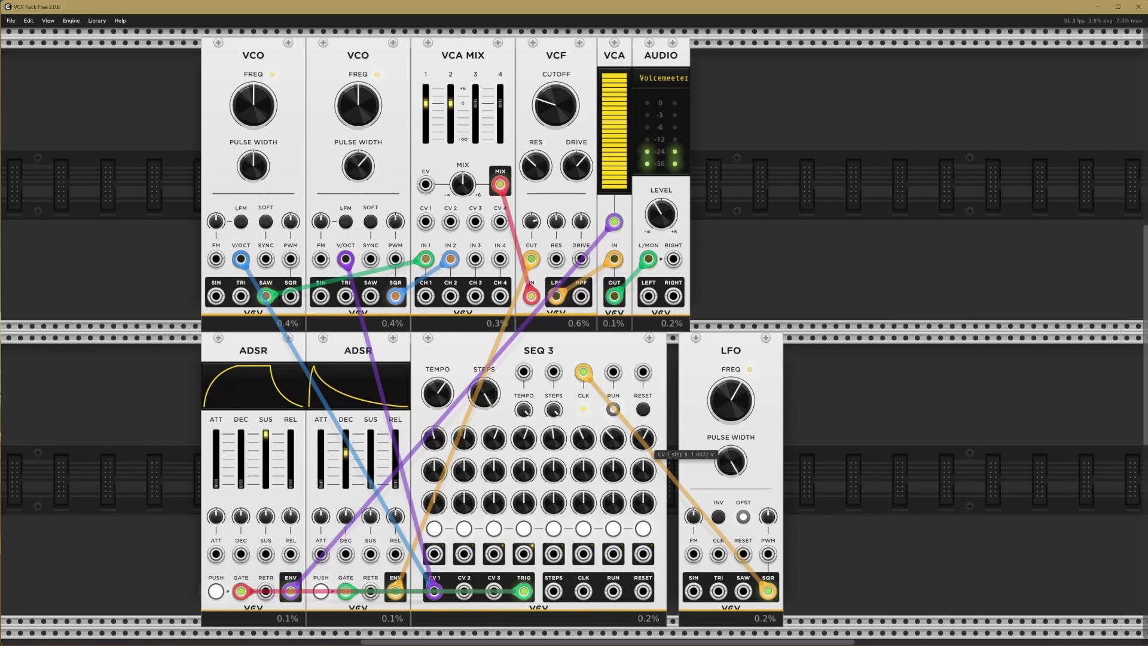
left_click_drag(731, 400, 730, 404)
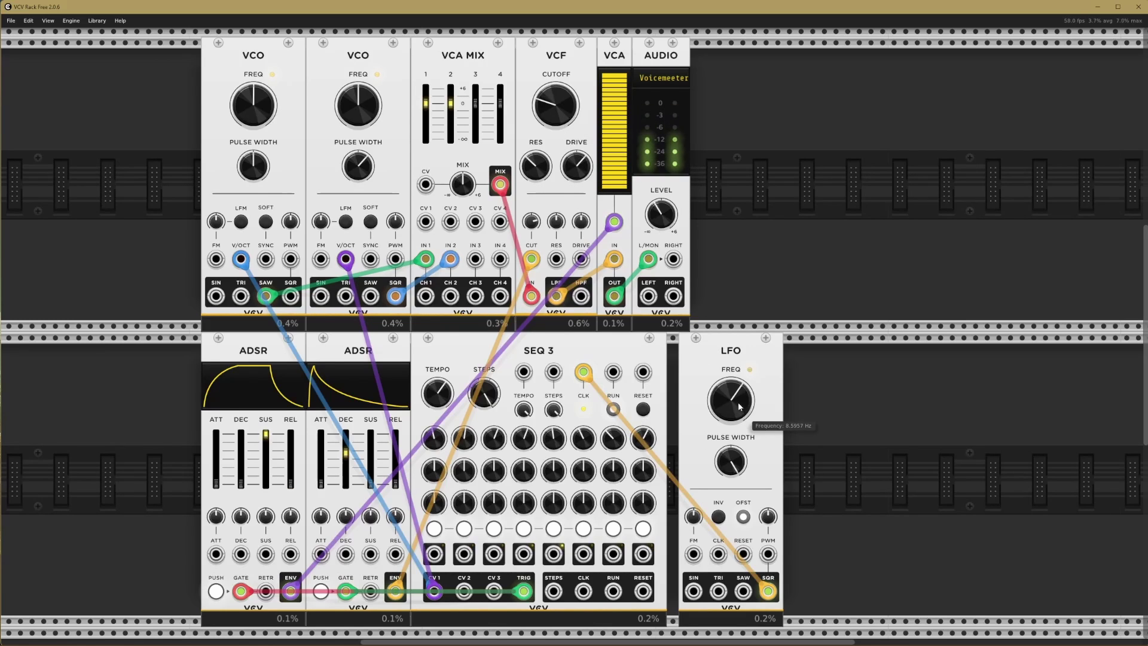
left_click_drag(730, 462, 731, 491)
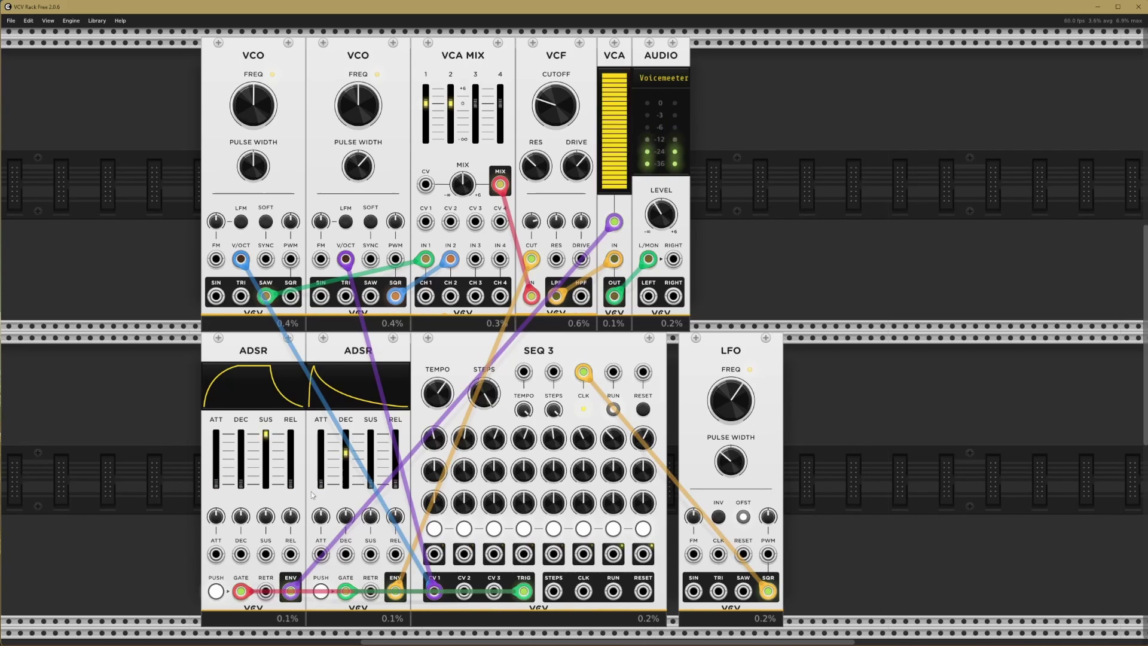
- Zero the first ADSR's sustain, then stop the sequence
left_click_drag(268, 443, 241, 450)
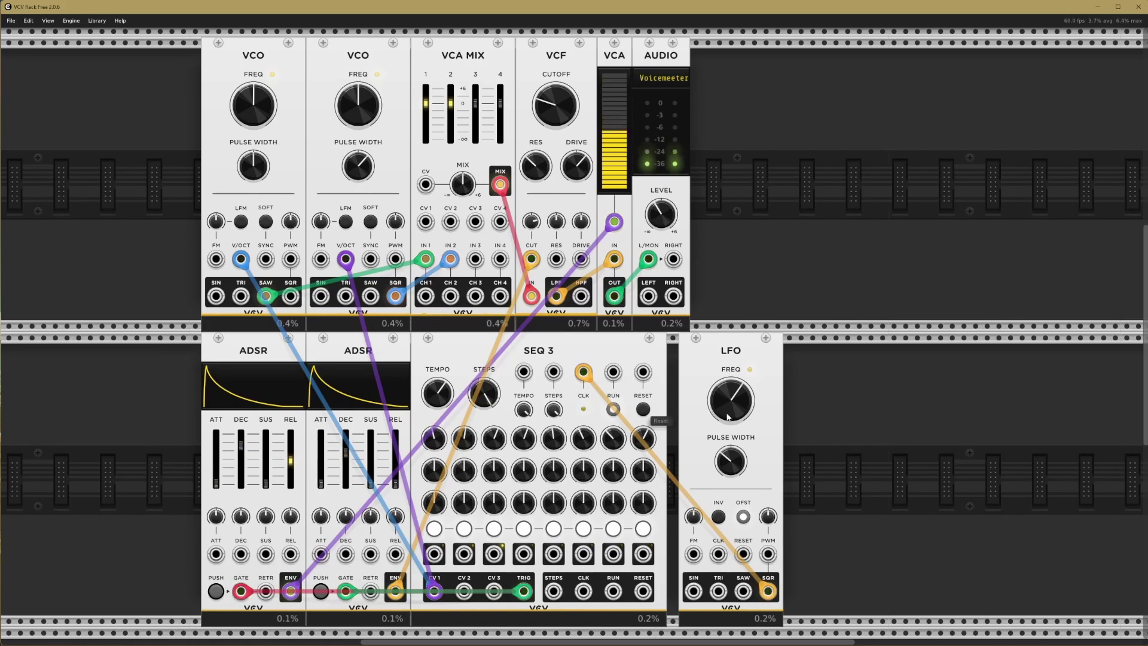
mouse_move(731, 462)
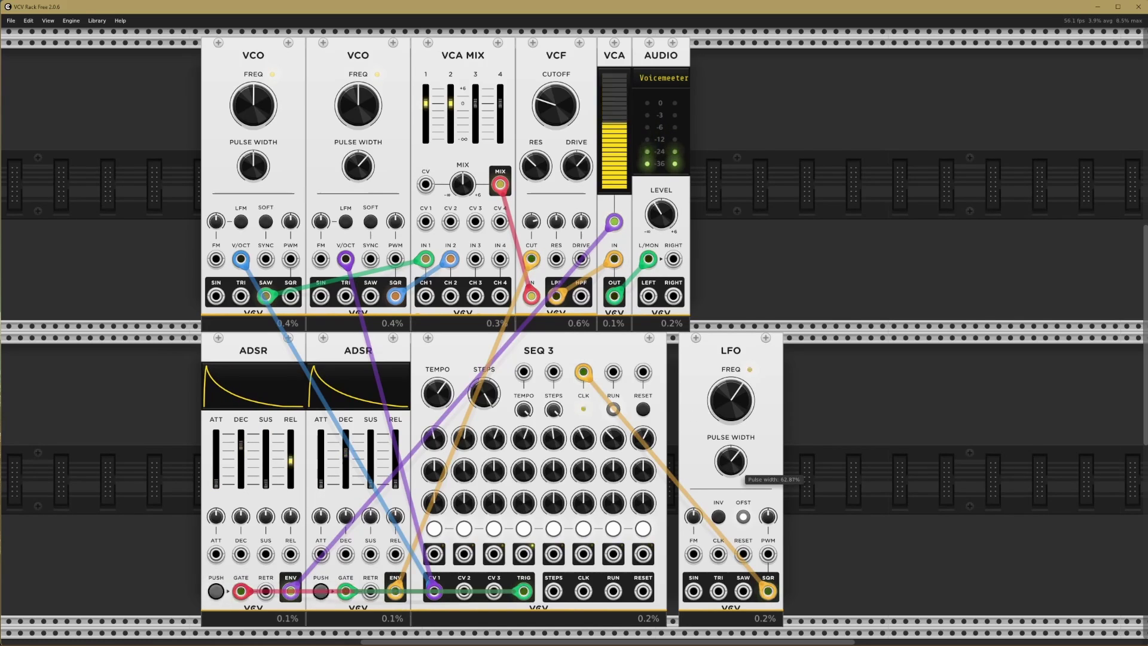
mouse_move(249, 451)
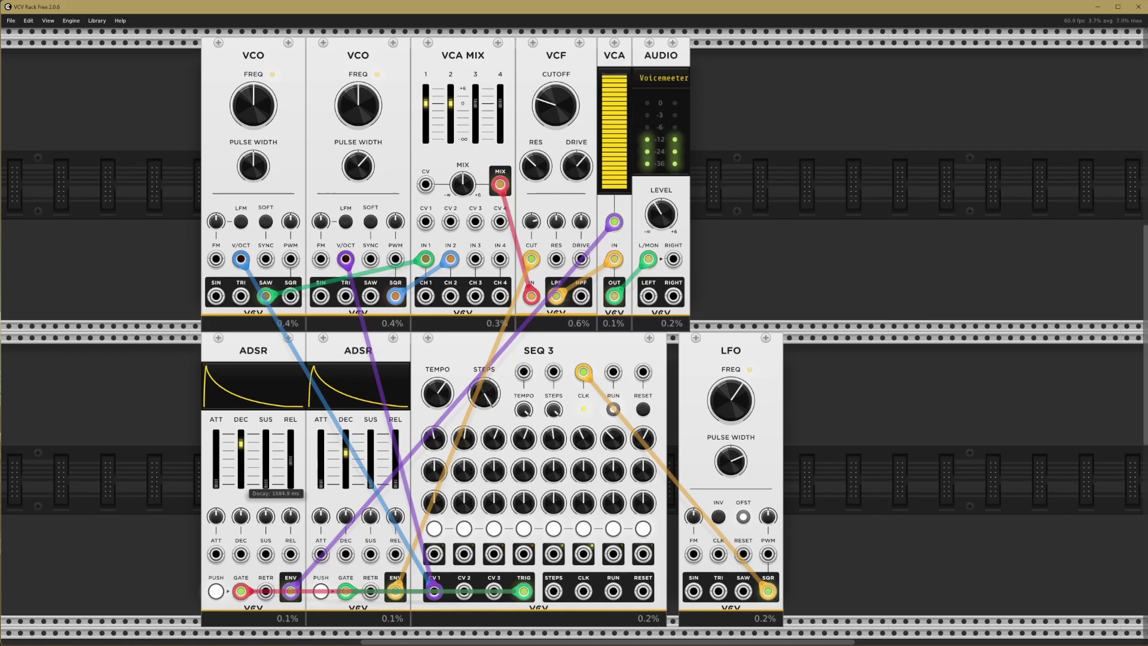
mouse_move(751, 413)
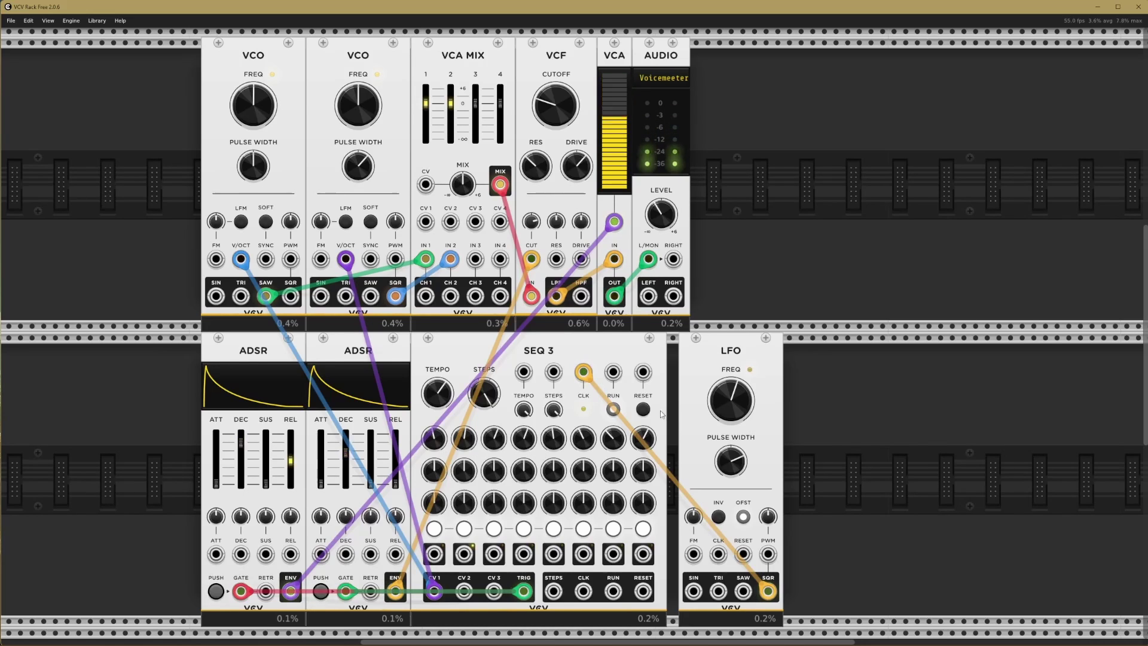
left_click(614, 409)
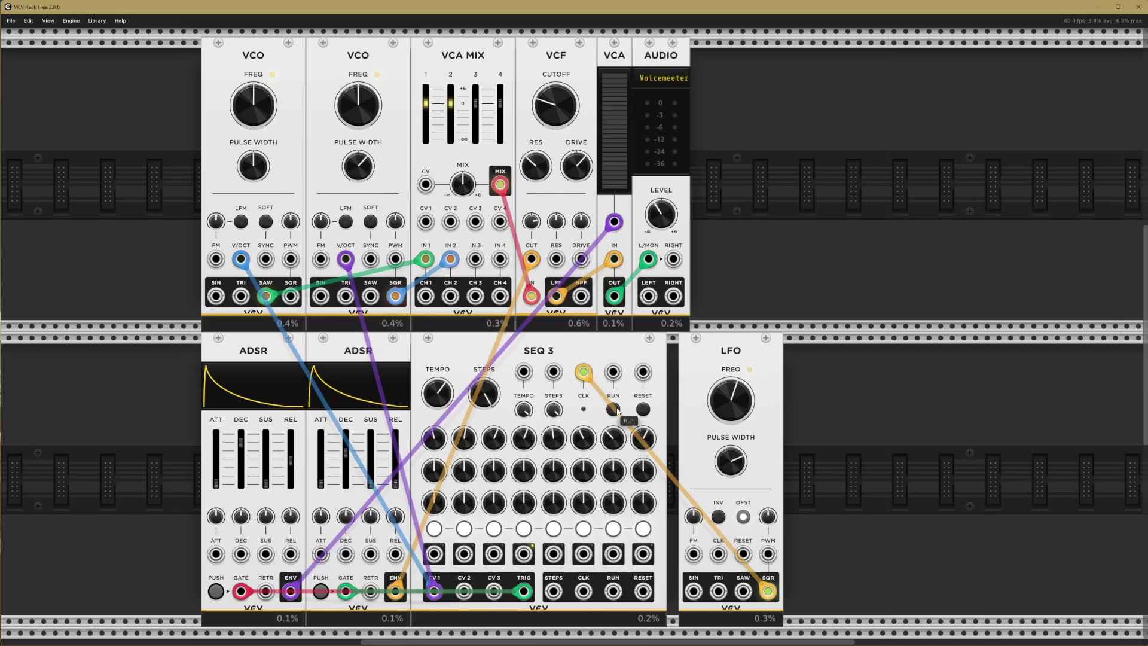